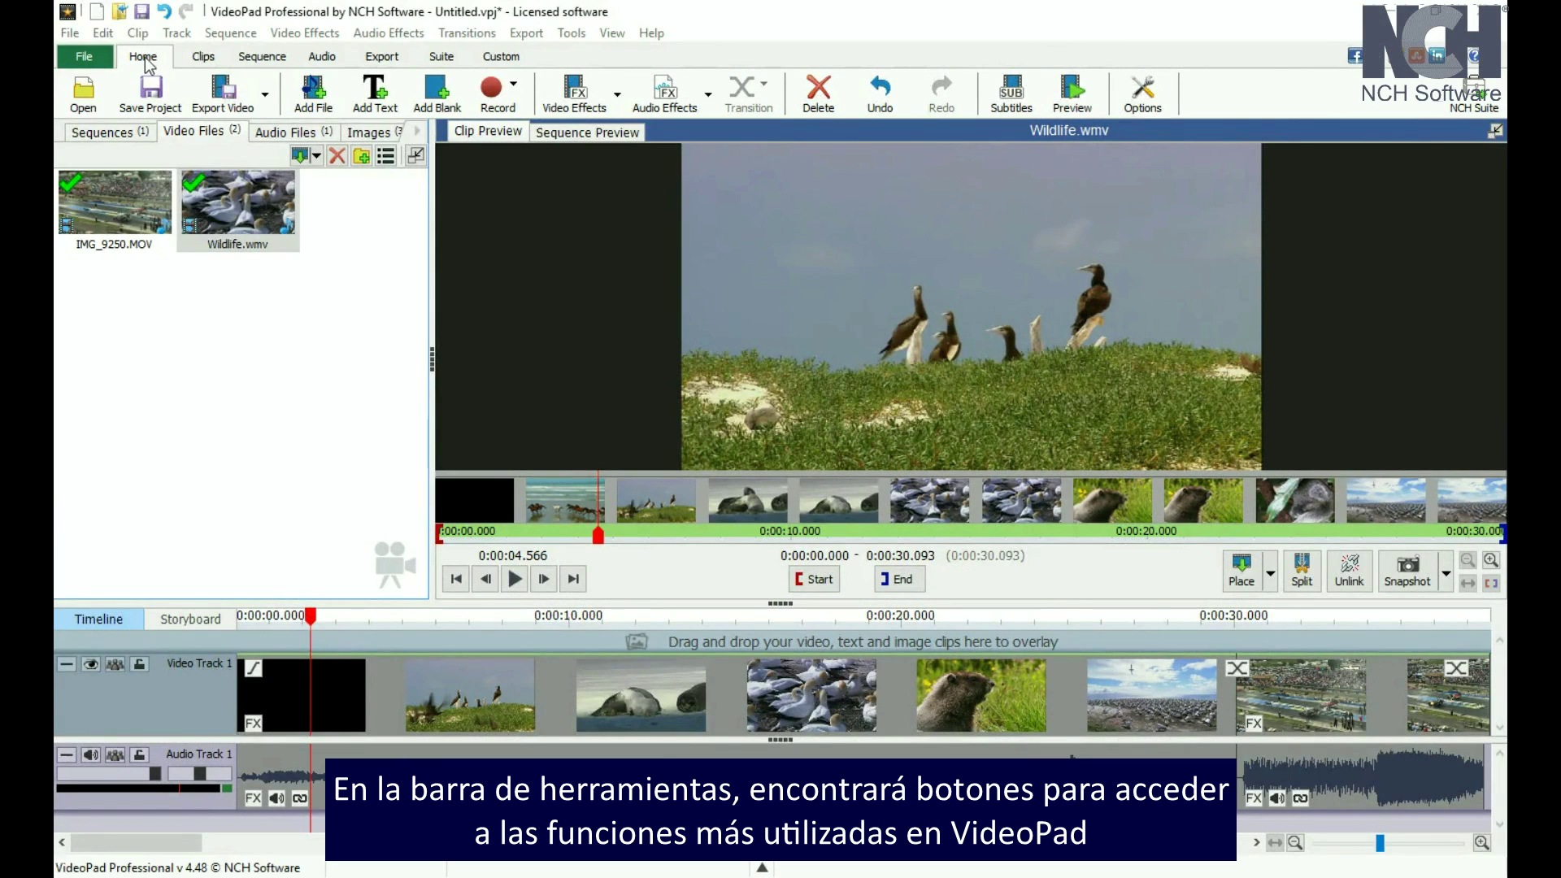
- Select the first Video Track clip so the preview shows Sequence 1
{"action": "left_click", "coordinate": [1265, 700]}
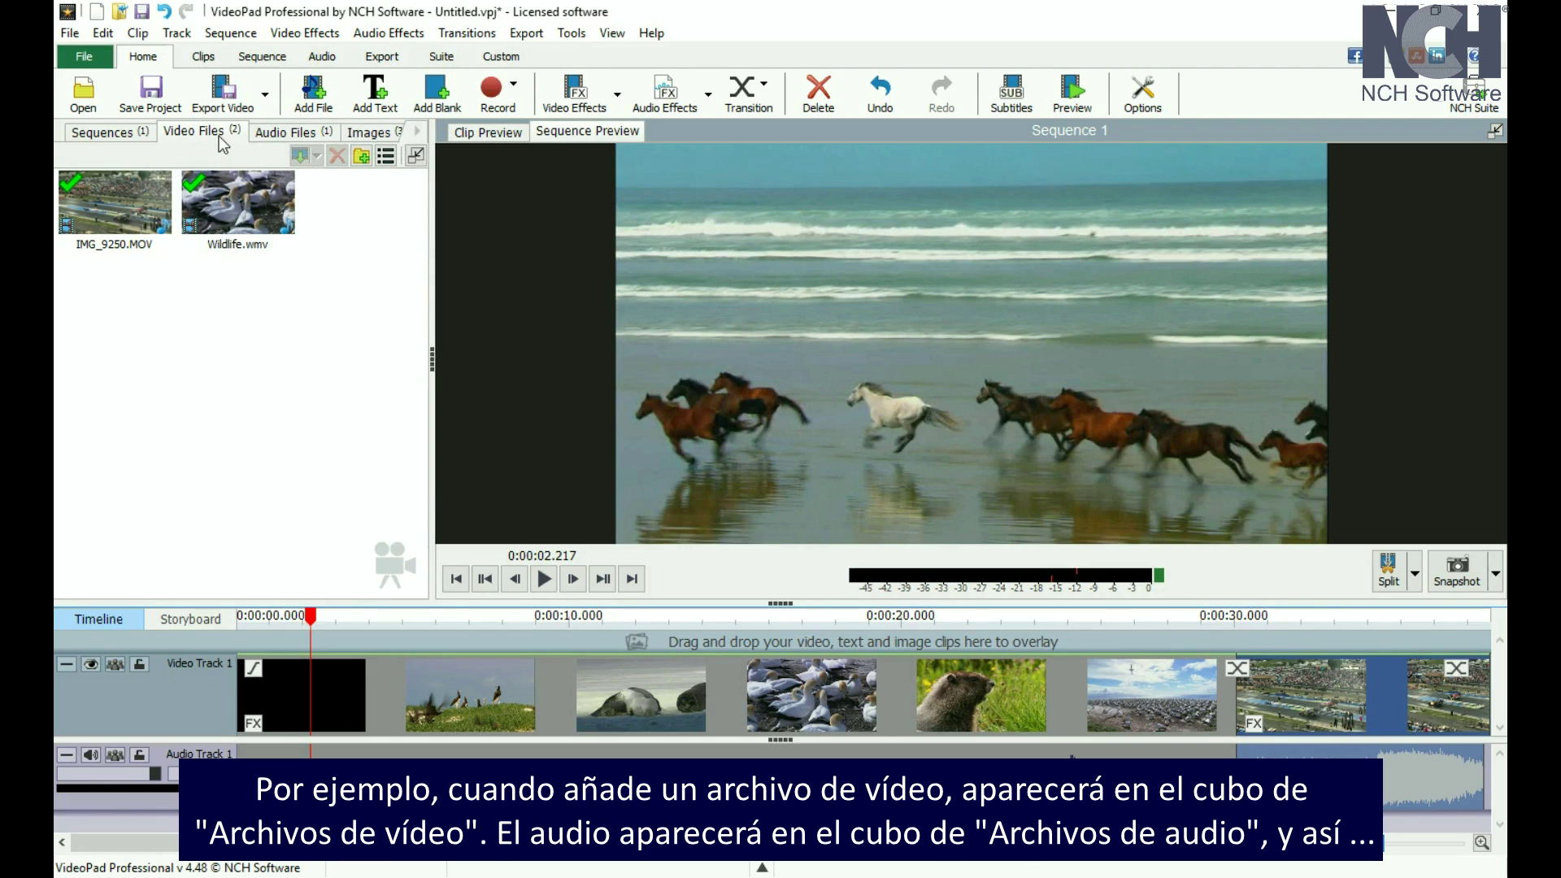
{"action": "left_click", "coordinate": [286, 137]}
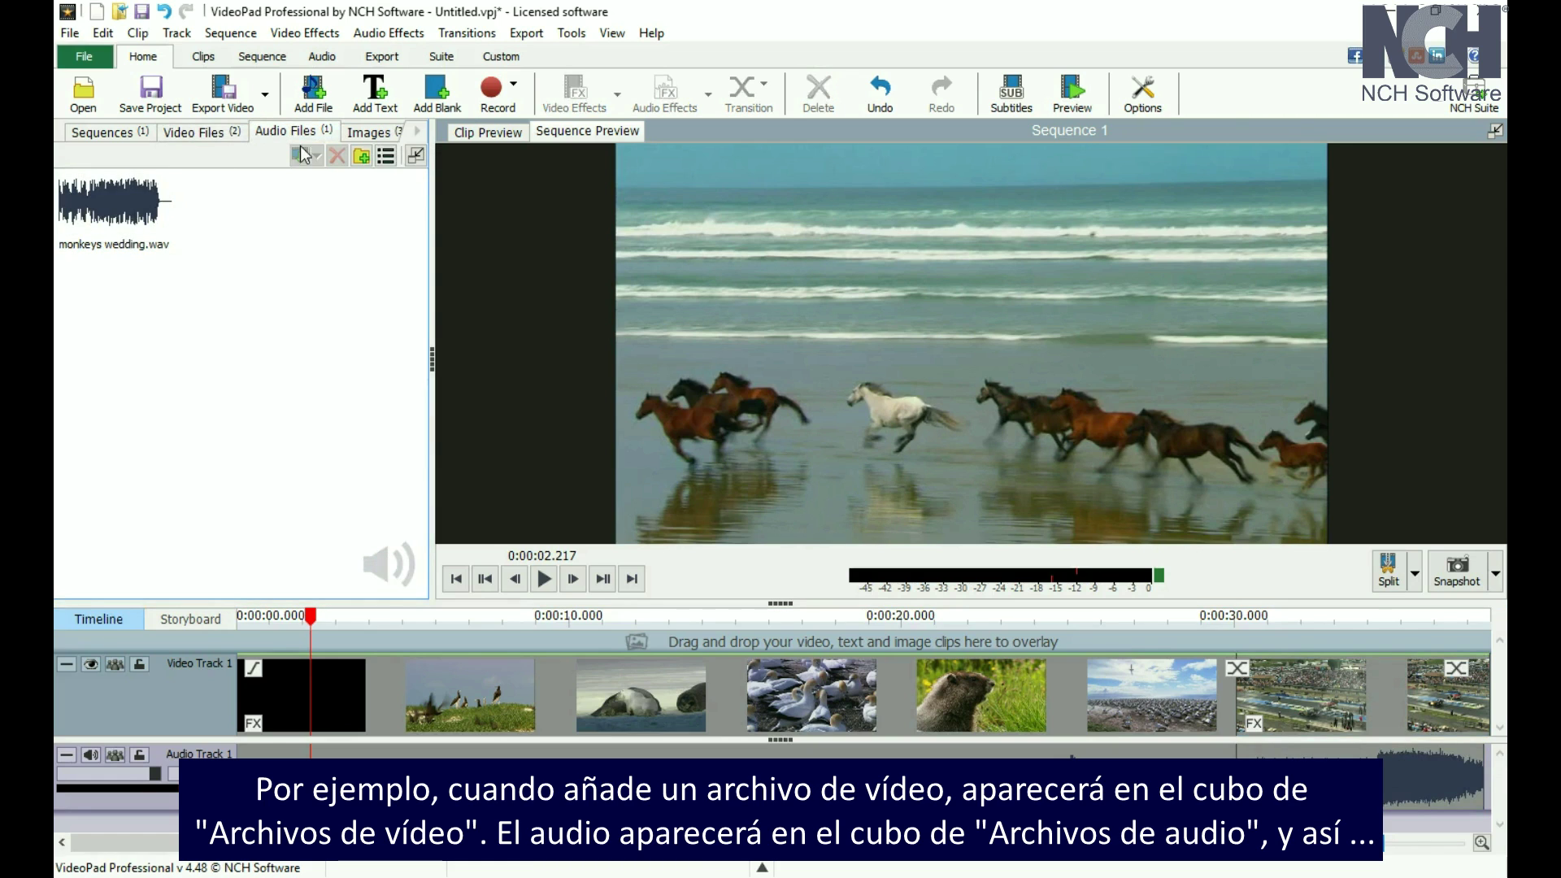
{"action": "left_click", "coordinate": [366, 135]}
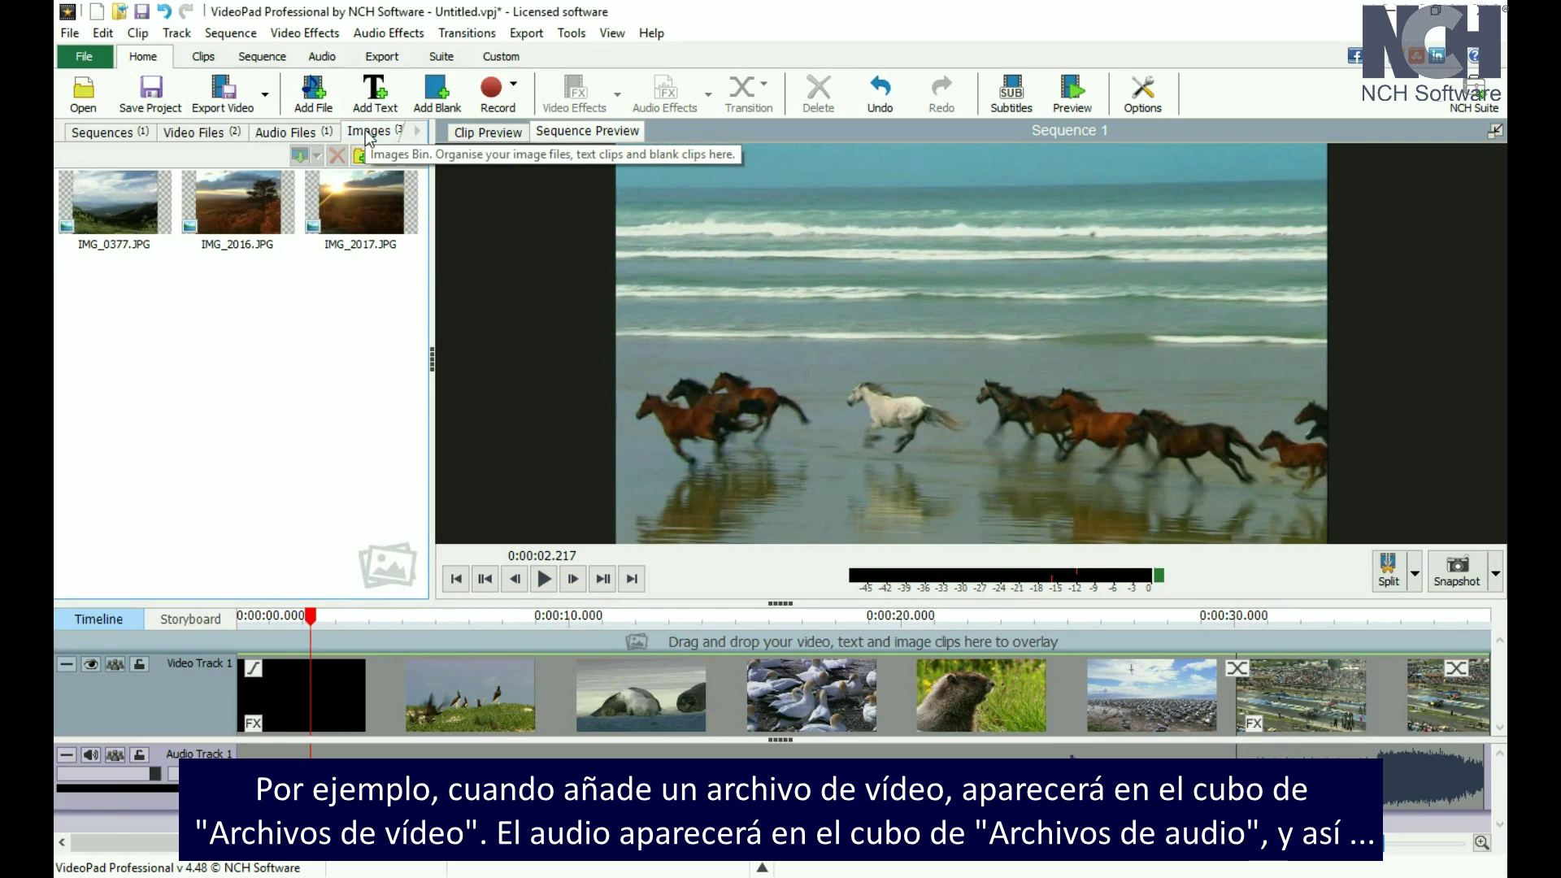
{"action": "left_click", "coordinate": [198, 135]}
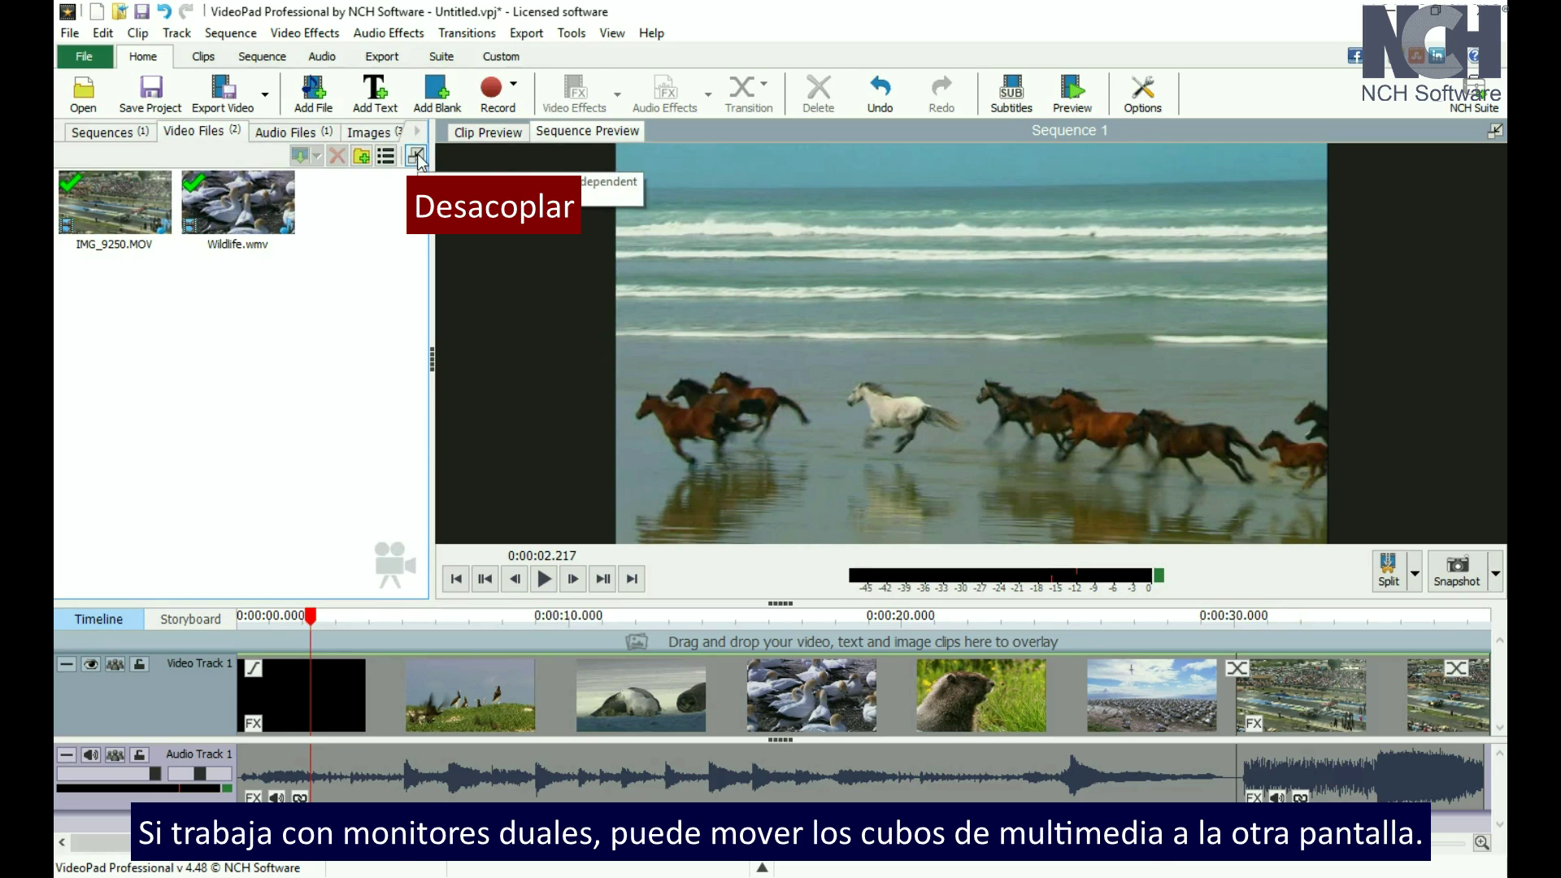
{"action": "left_click", "coordinate": [417, 156]}
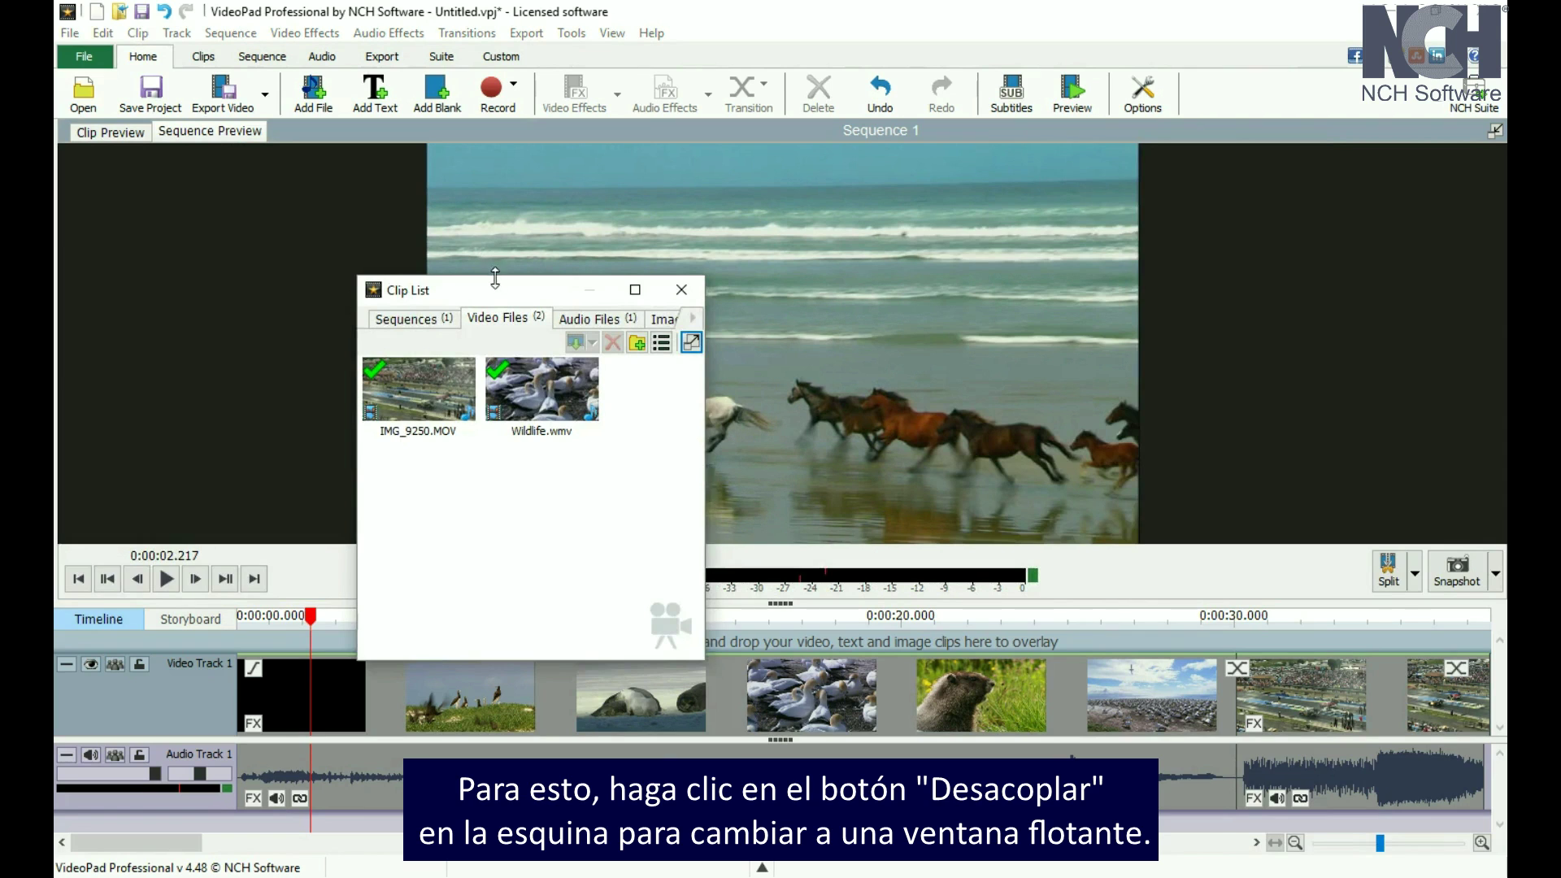
{"action": "left_click_drag", "start_coordinate": [497, 296], "coordinate": [675, 192]}
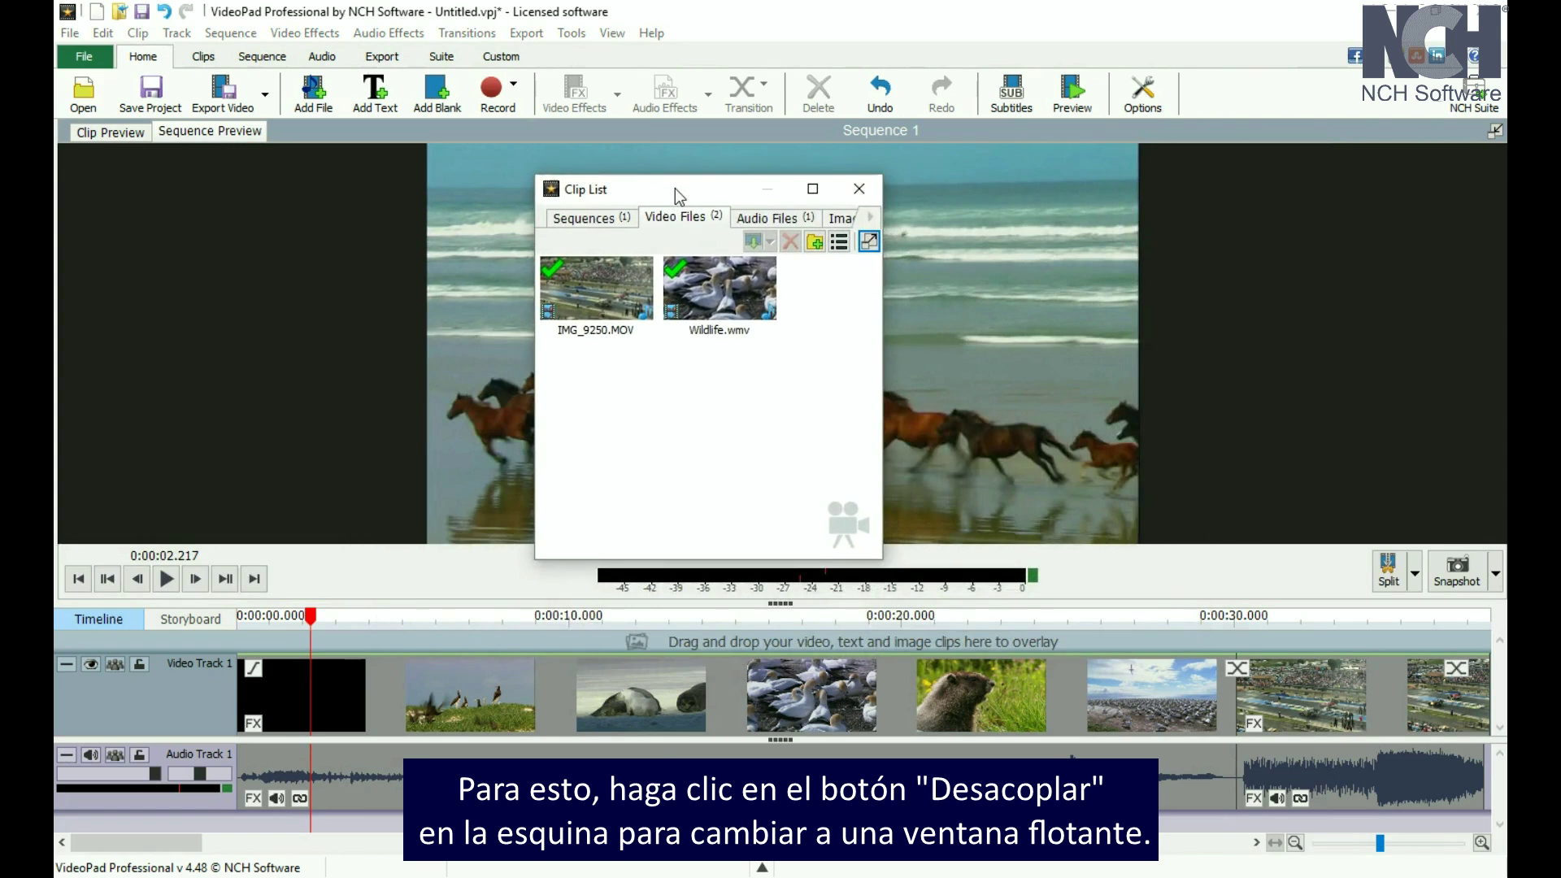
{"action": "left_click", "coordinate": [869, 241]}
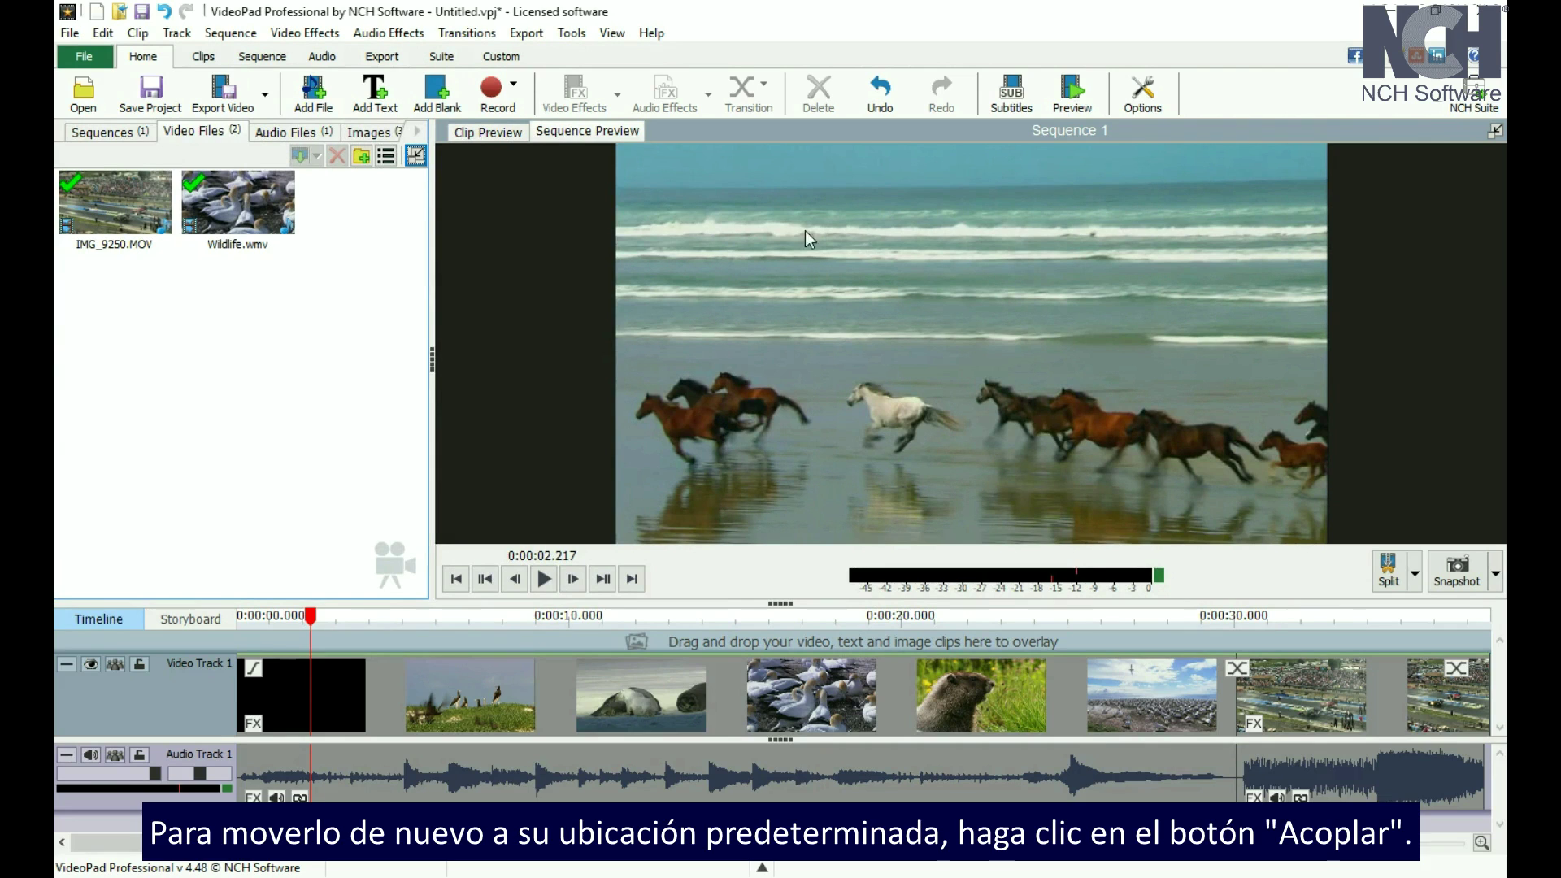
- Trim IMG_9250.MOV to start at 0:00:01.820 and end at 0:00:05.258
{"action": "left_click", "coordinate": [140, 203]}
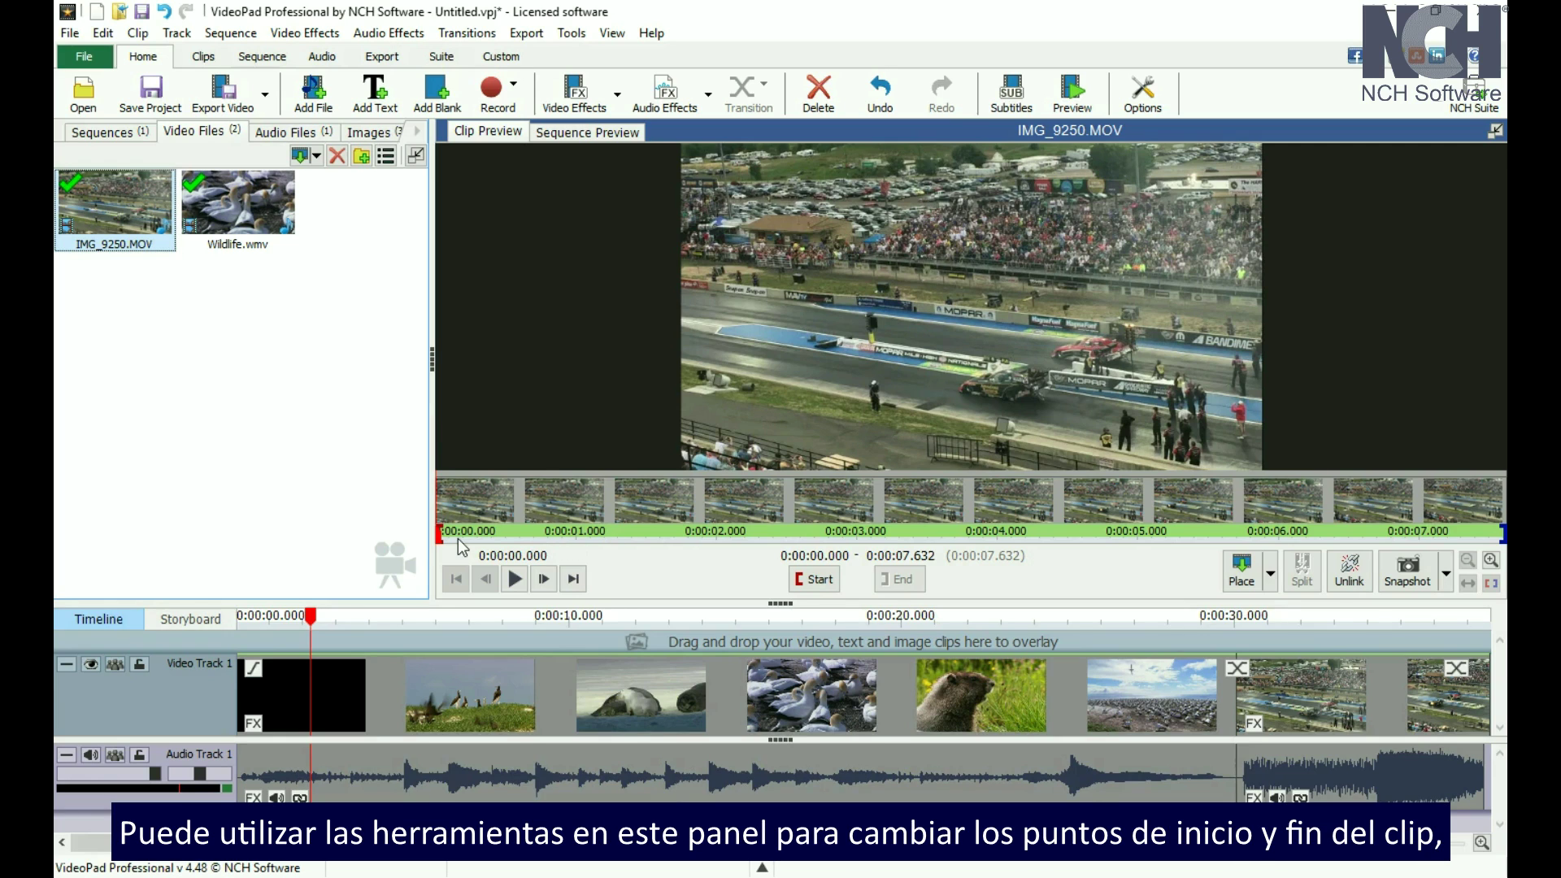
{"action": "left_click_drag", "start_coordinate": [447, 533], "coordinate": [691, 533]}
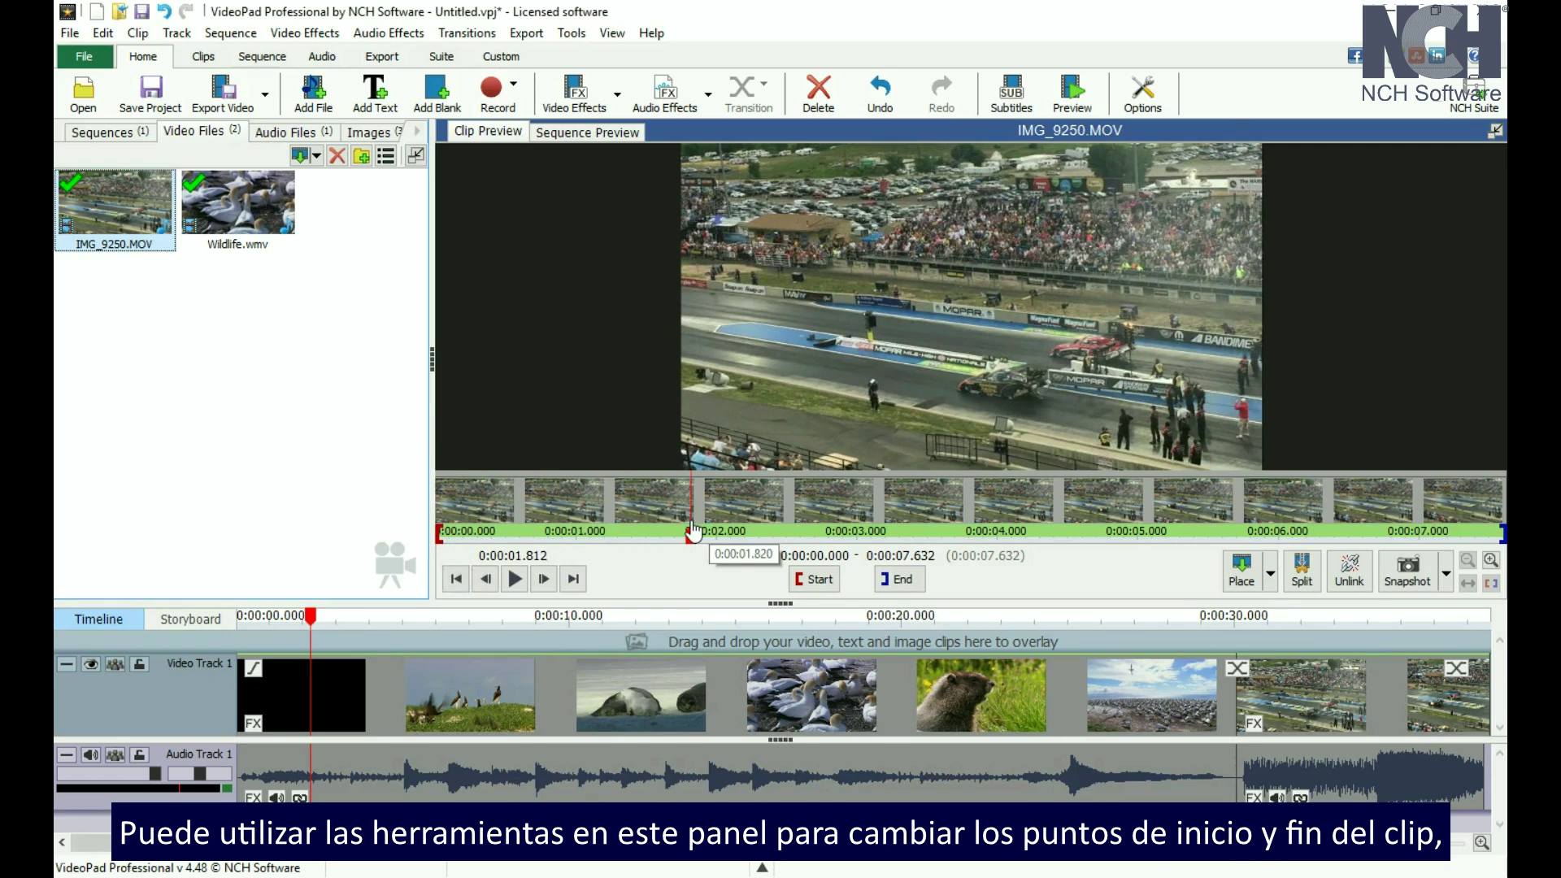
{"action": "left_click", "coordinate": [1176, 505]}
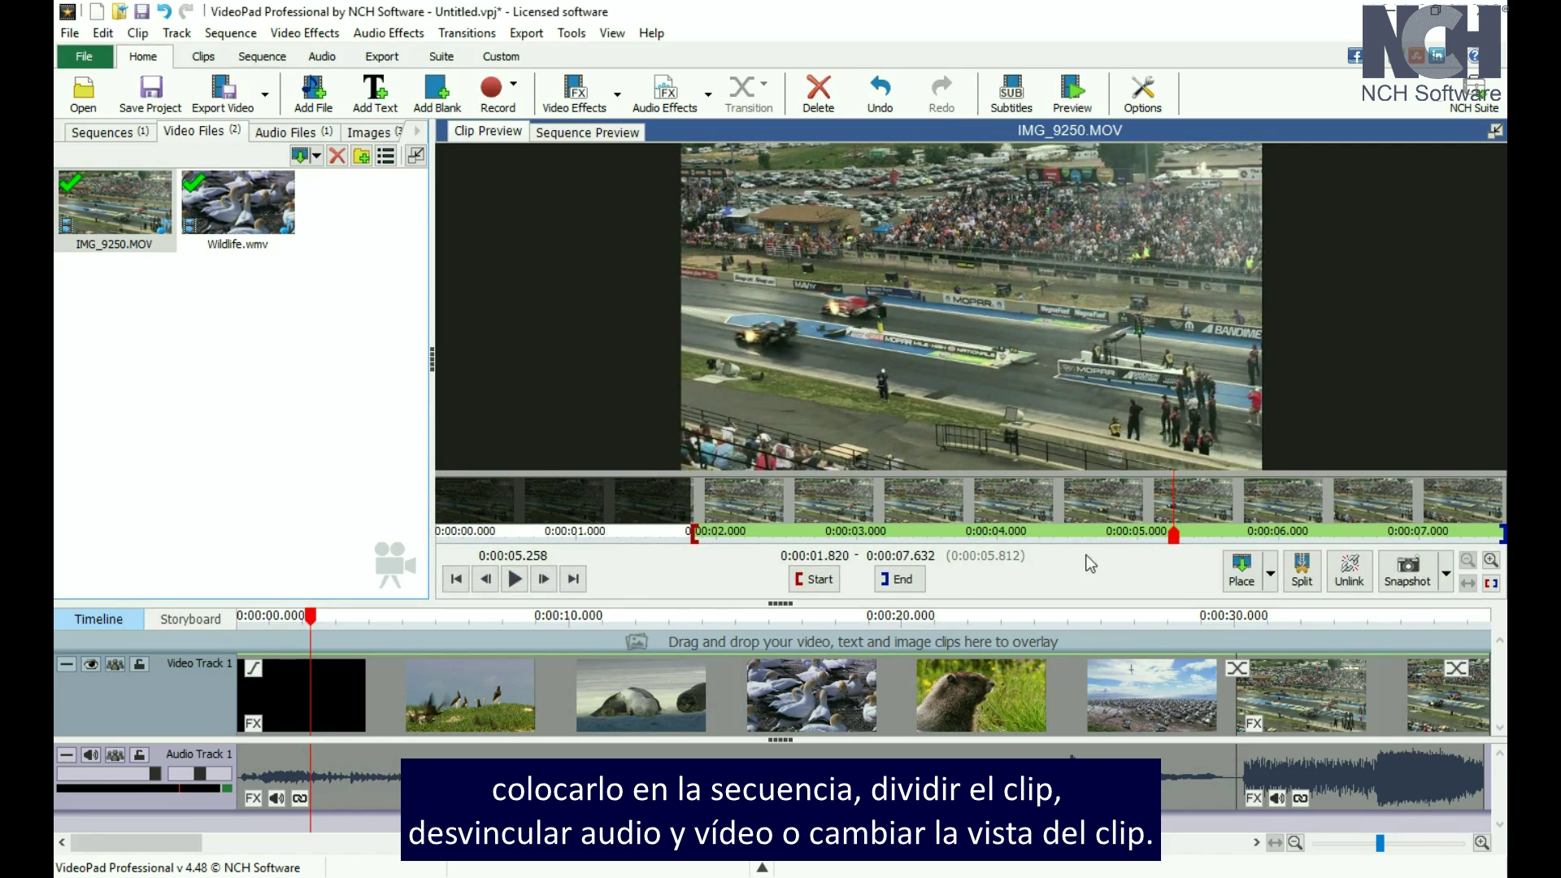
{"action": "left_click", "coordinate": [900, 580]}
{"action": "left_click", "coordinate": [909, 504]}
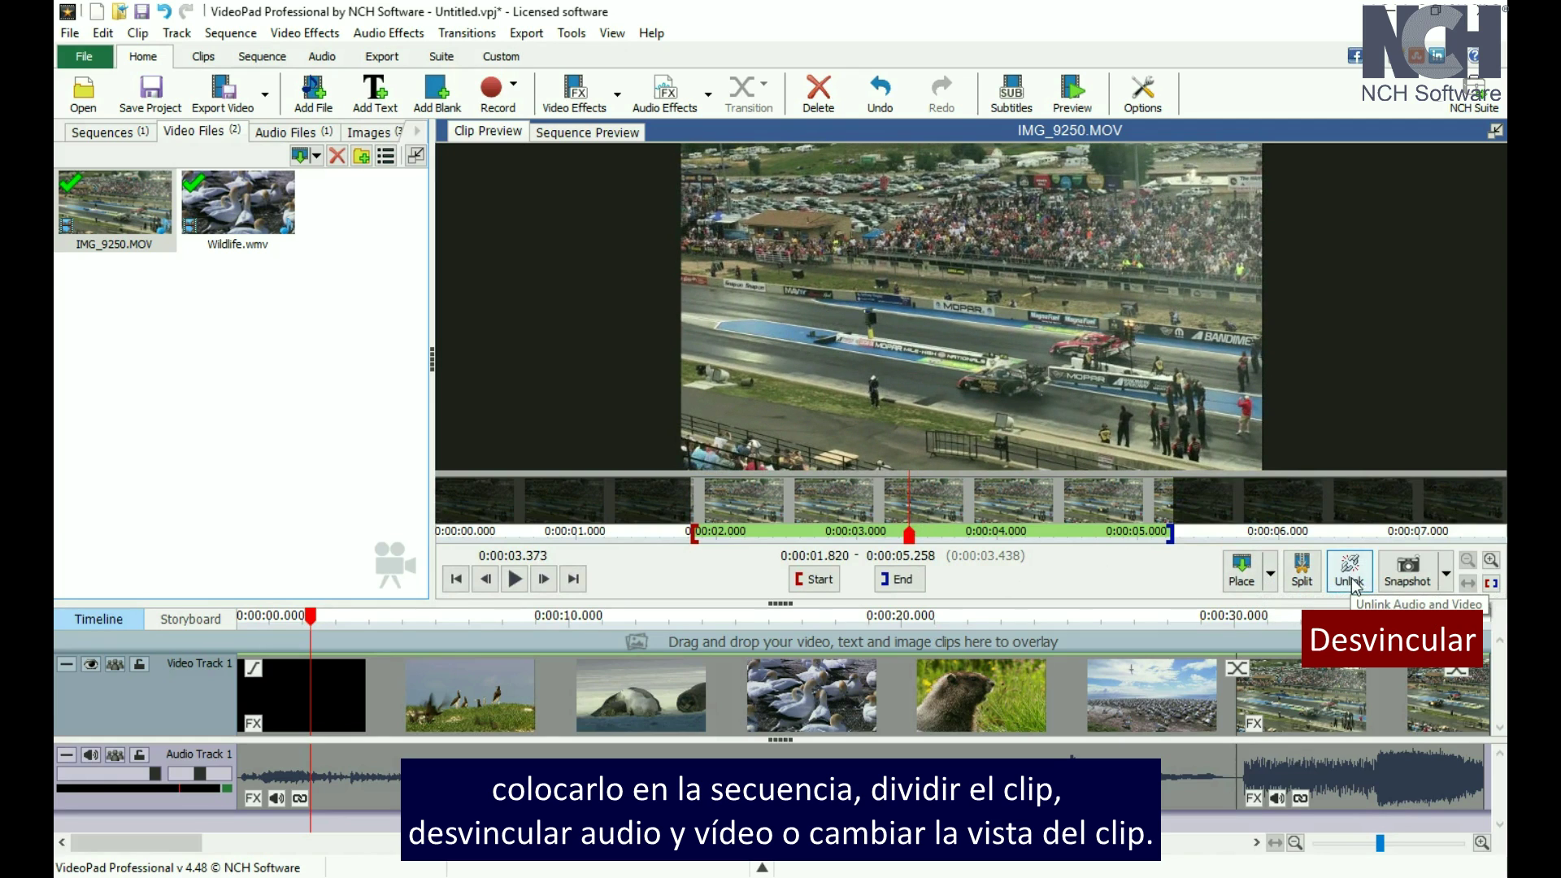
- Zoom the clip strip to the trimmed range, then return the preview to Sequence 1
{"action": "left_click", "coordinate": [1491, 583]}
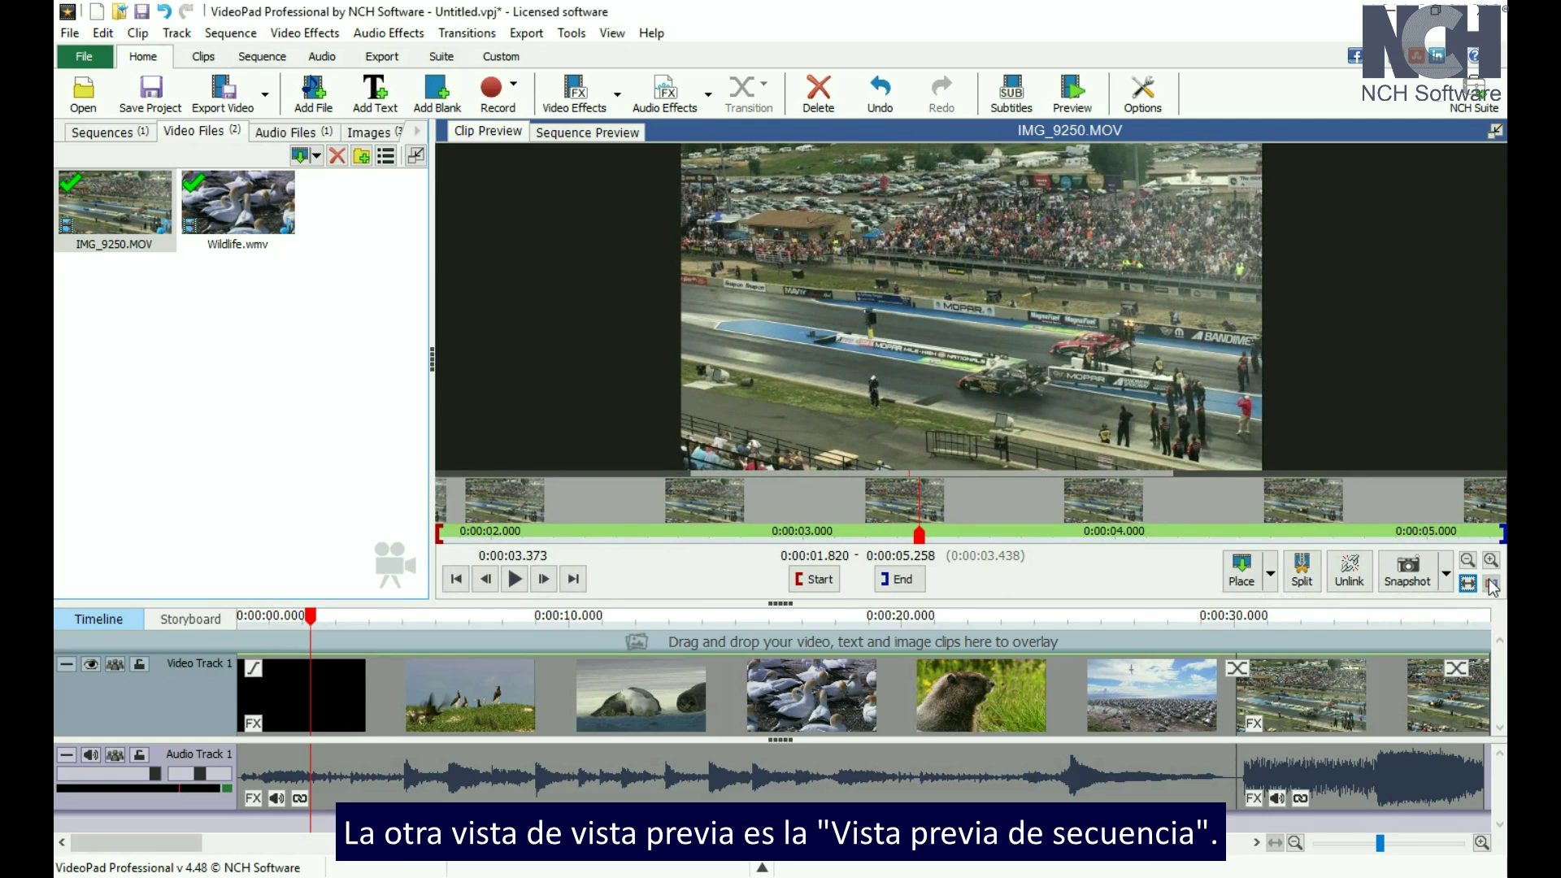
{"action": "left_click", "coordinate": [1491, 559]}
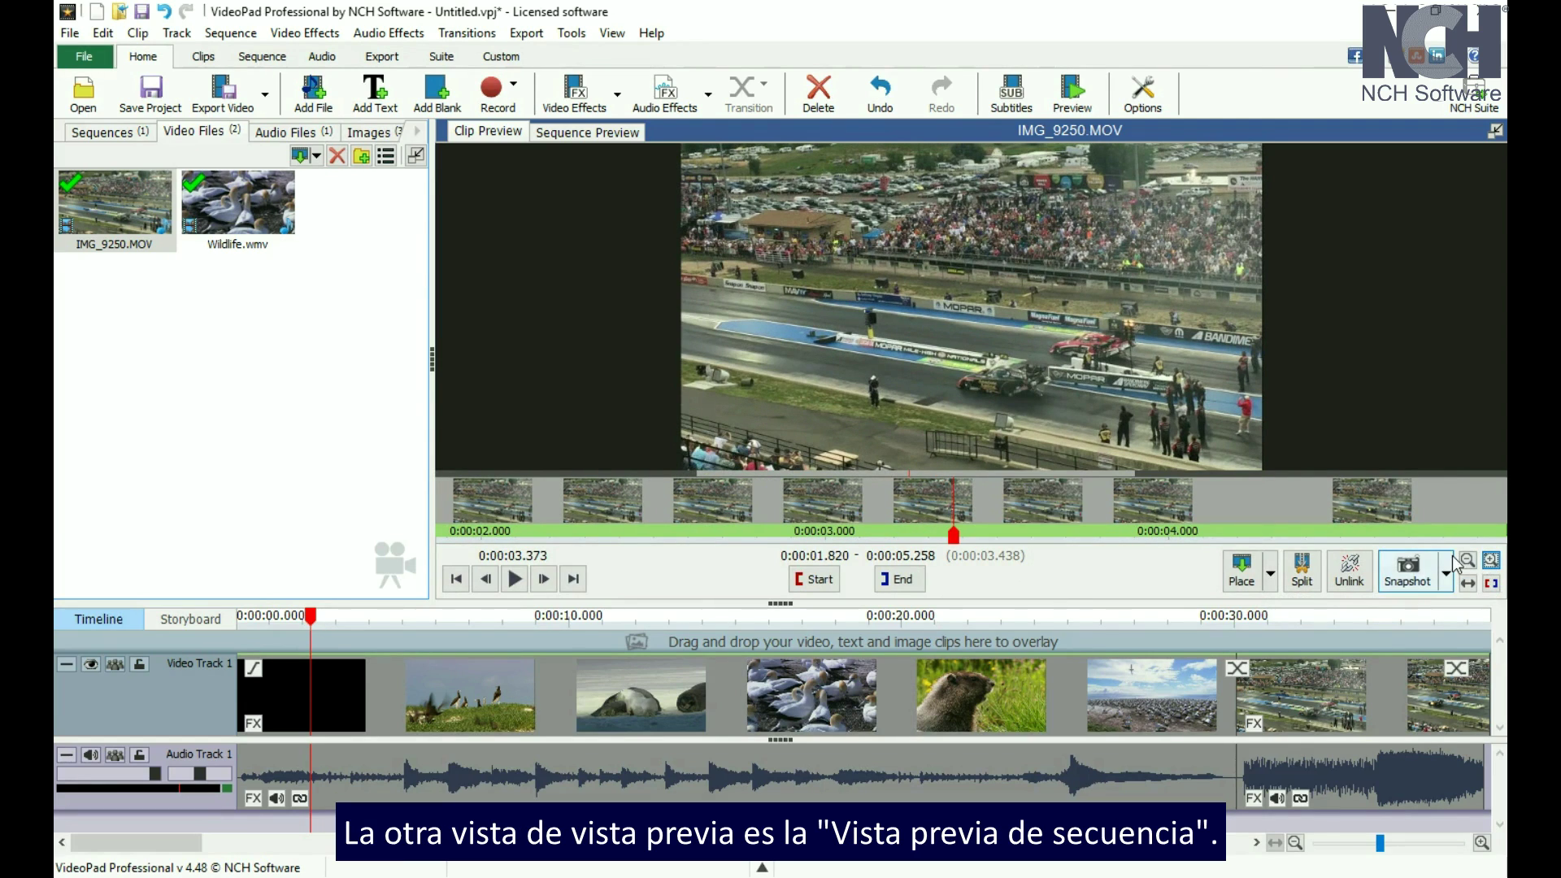
{"action": "left_click", "coordinate": [1467, 560]}
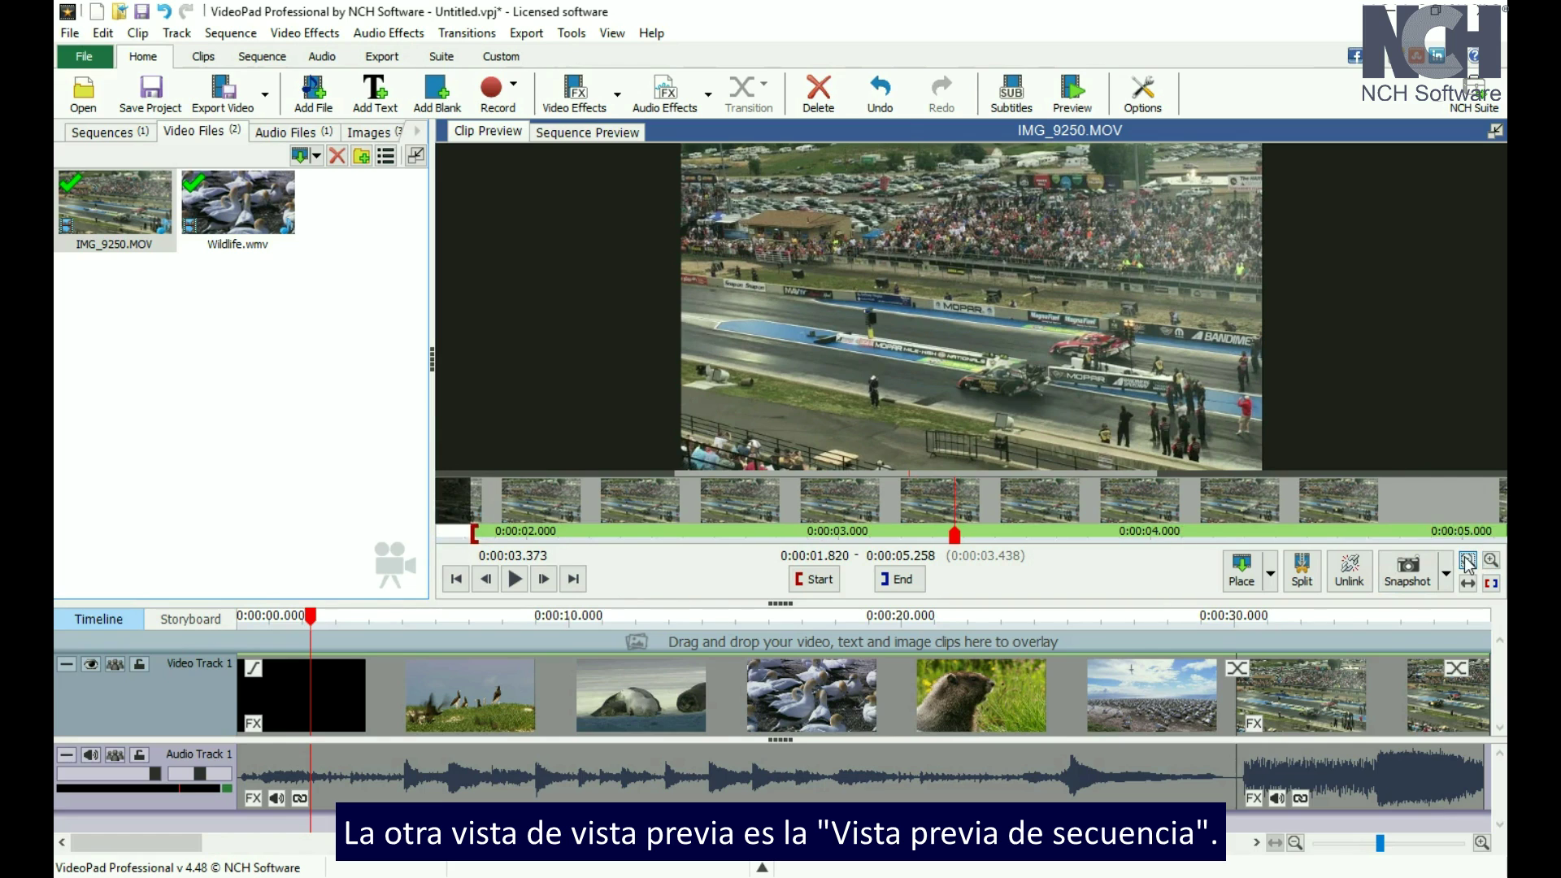
{"action": "left_click", "coordinate": [567, 131]}
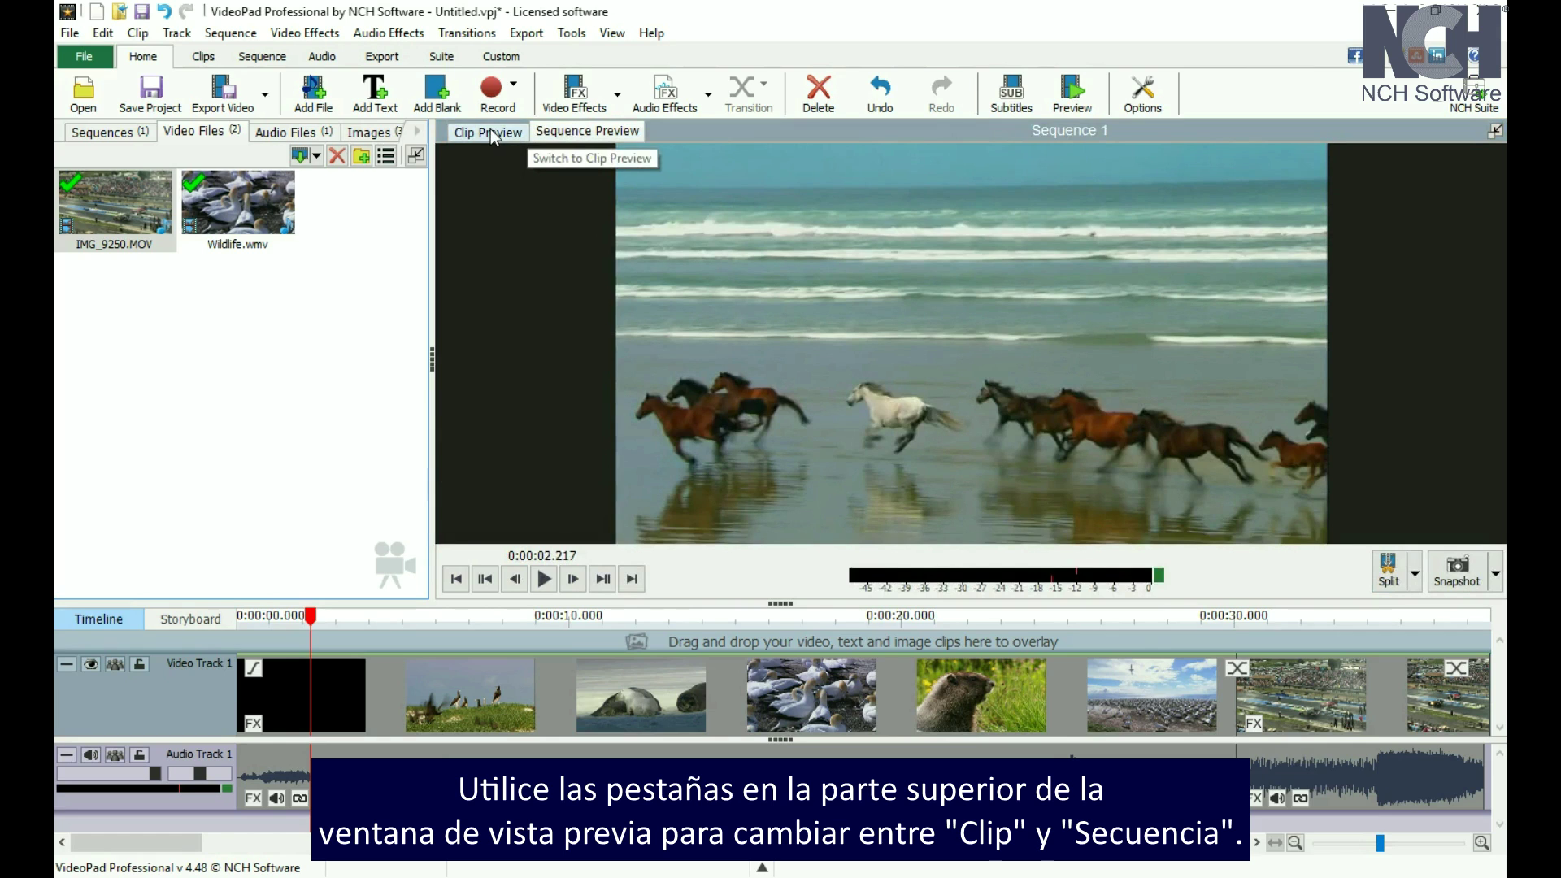
{"action": "left_click", "coordinate": [491, 132]}
{"action": "left_click", "coordinate": [605, 134]}
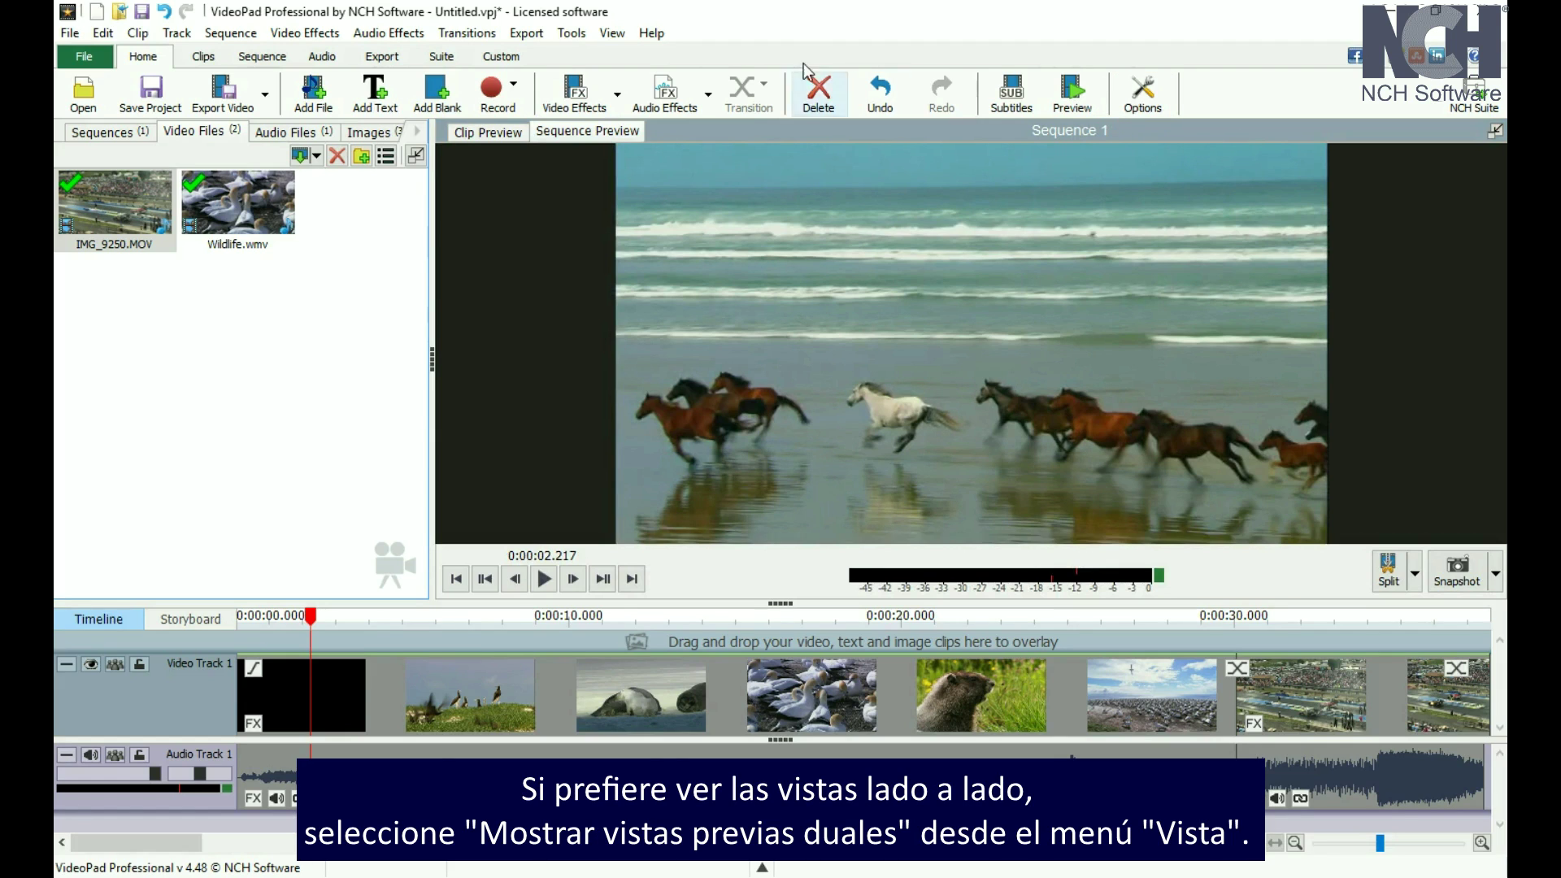
{"action": "left_click", "coordinate": [614, 33]}
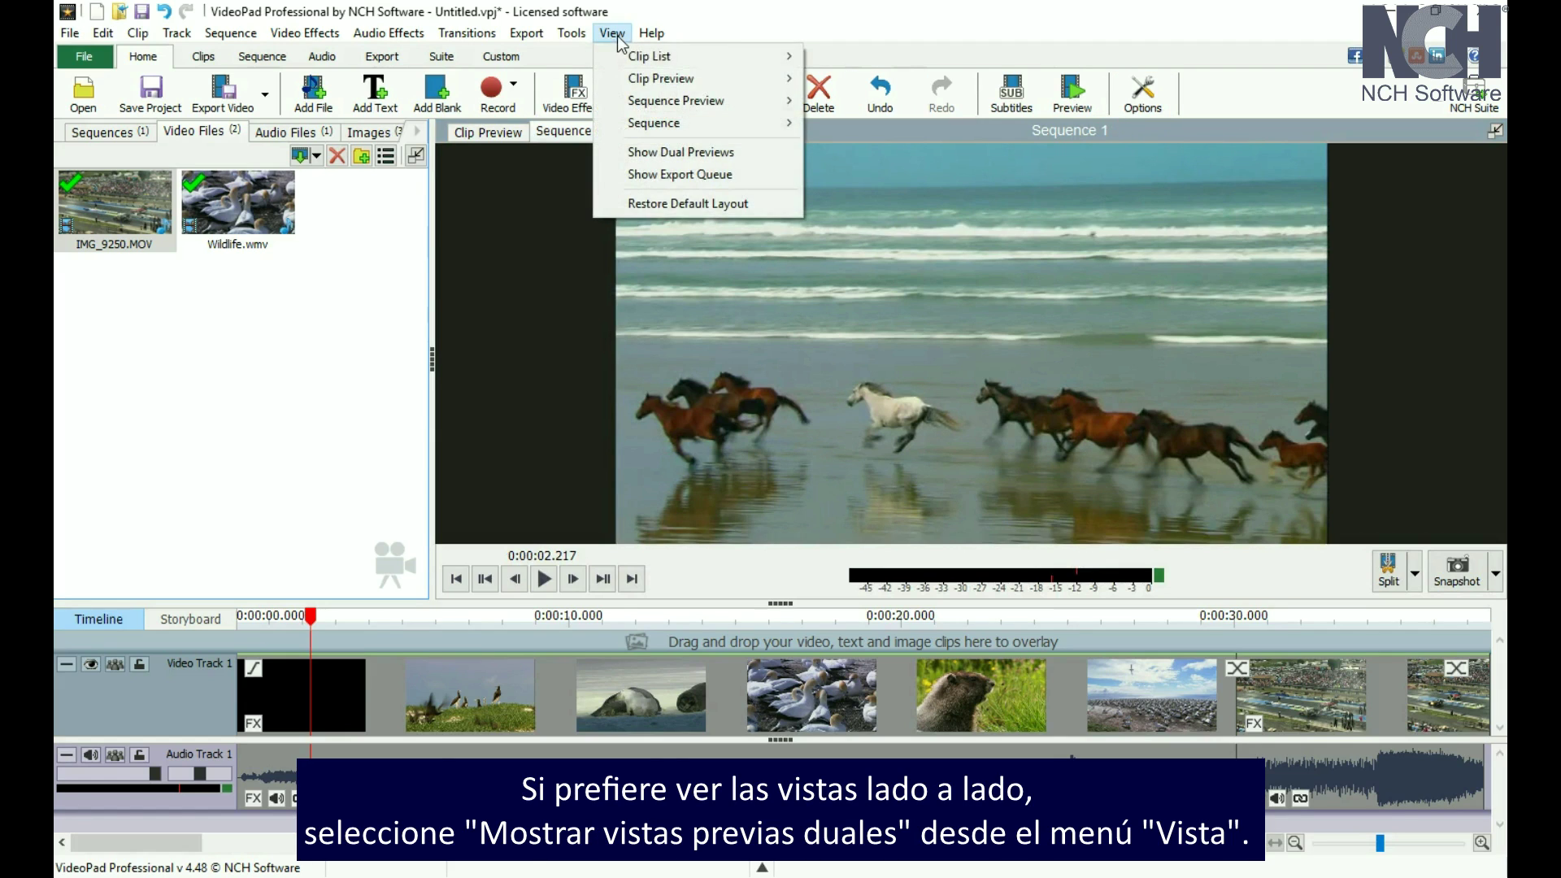
{"action": "left_click", "coordinate": [655, 151]}
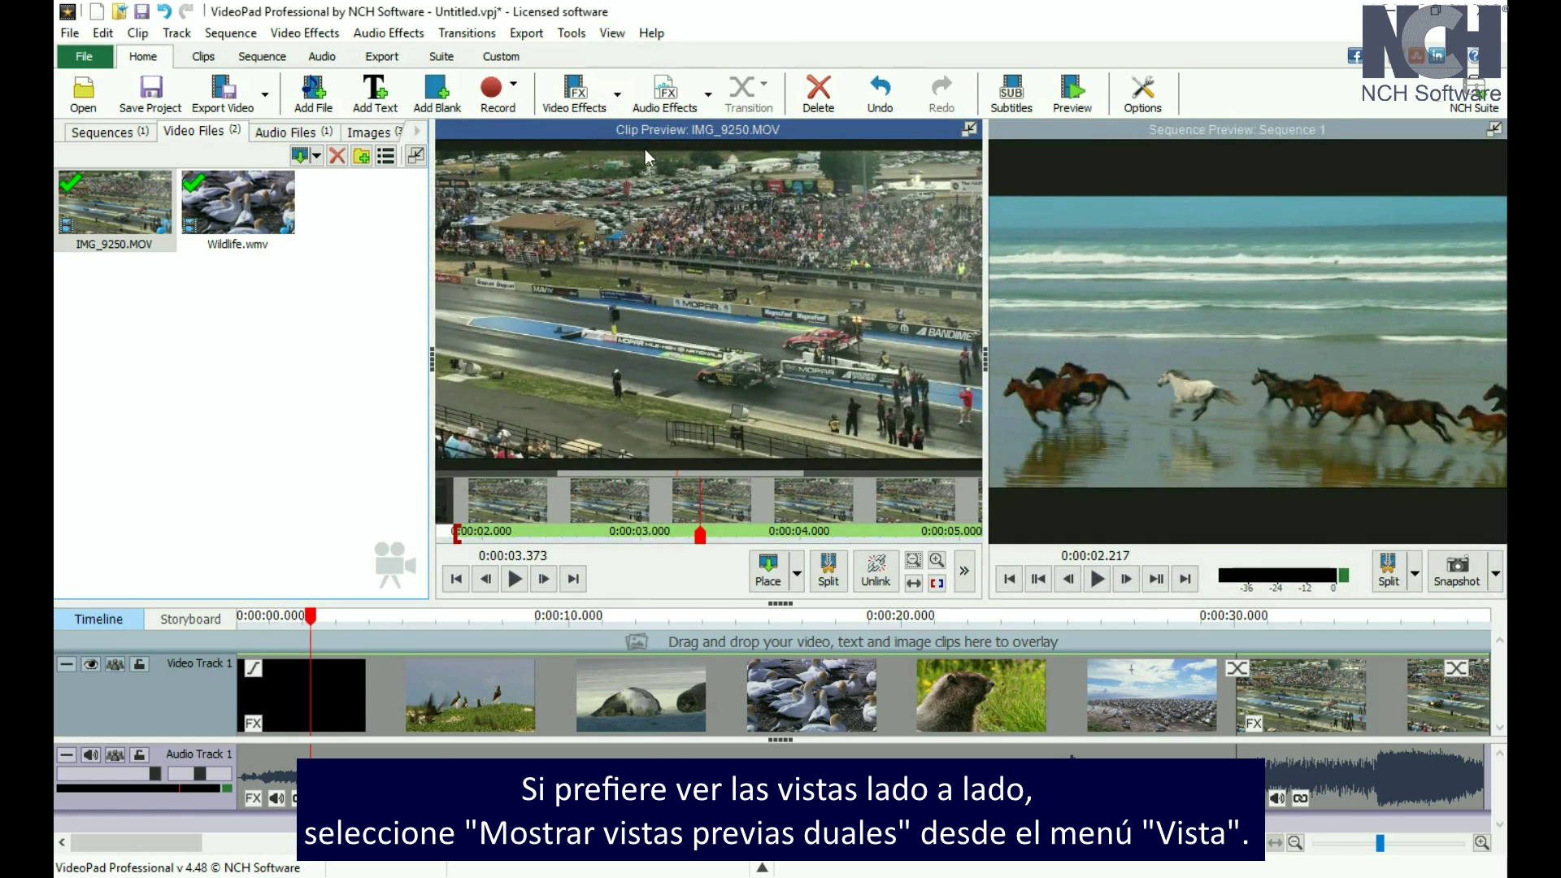
{"action": "left_click", "coordinate": [612, 33]}
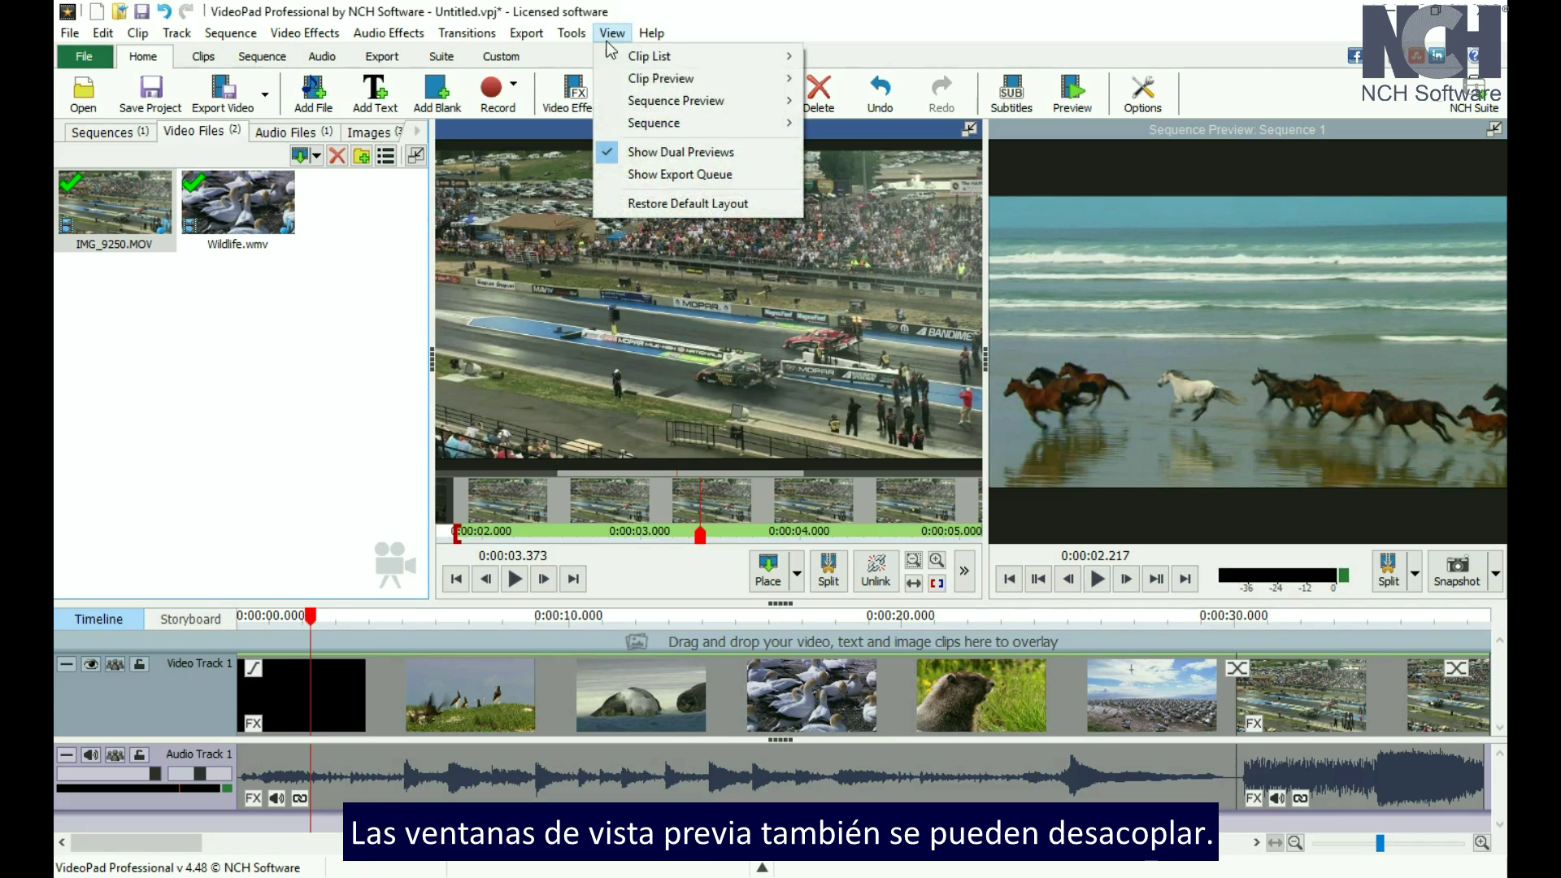
{"action": "left_click", "coordinate": [655, 153]}
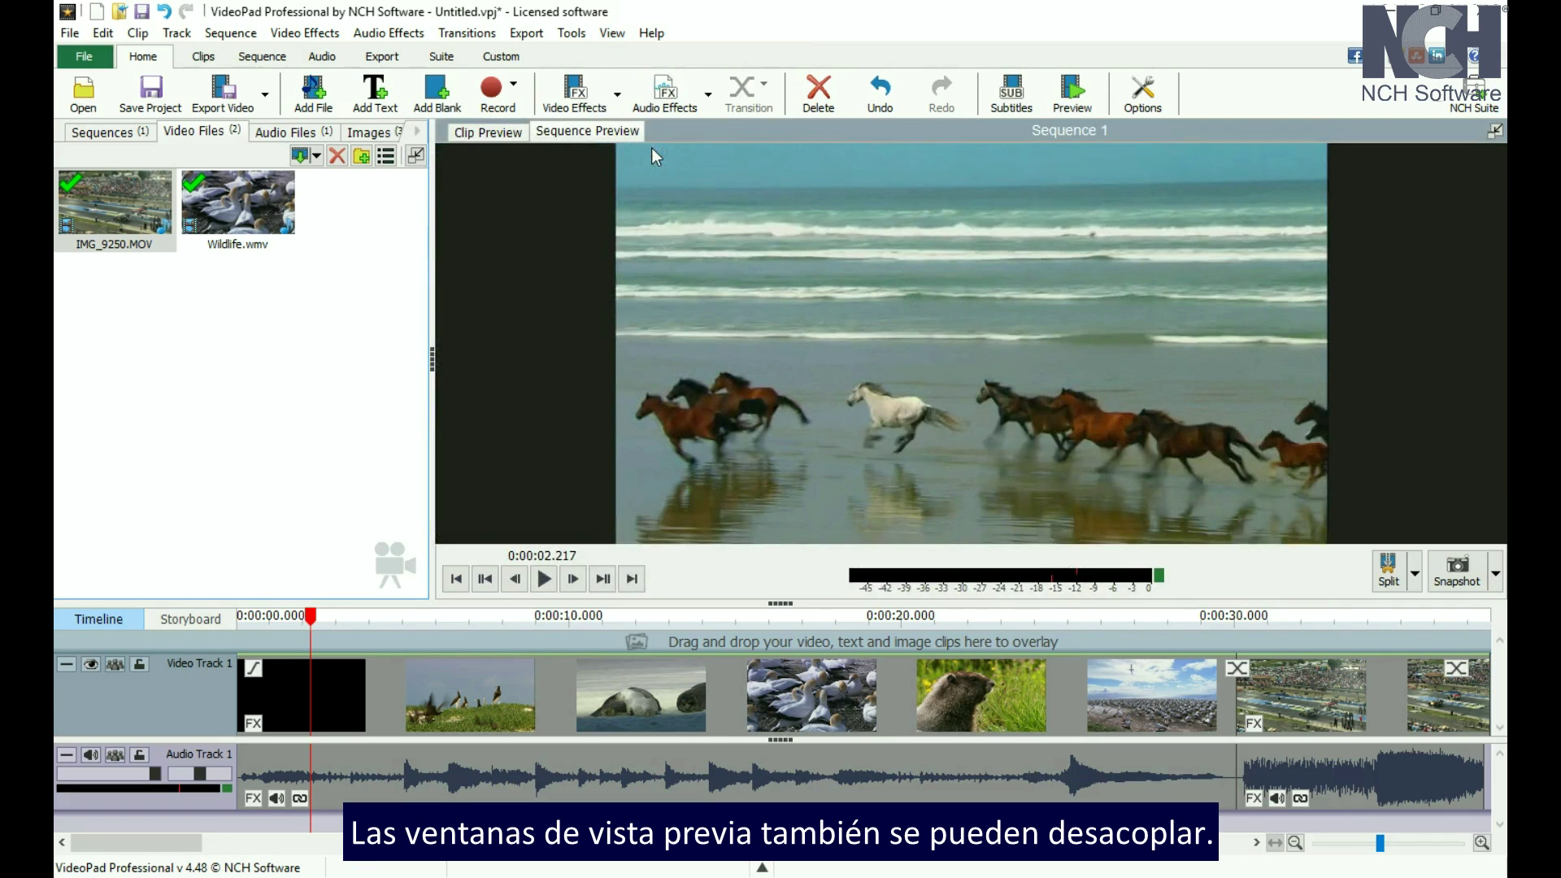
{"action": "left_click", "coordinate": [1492, 131]}
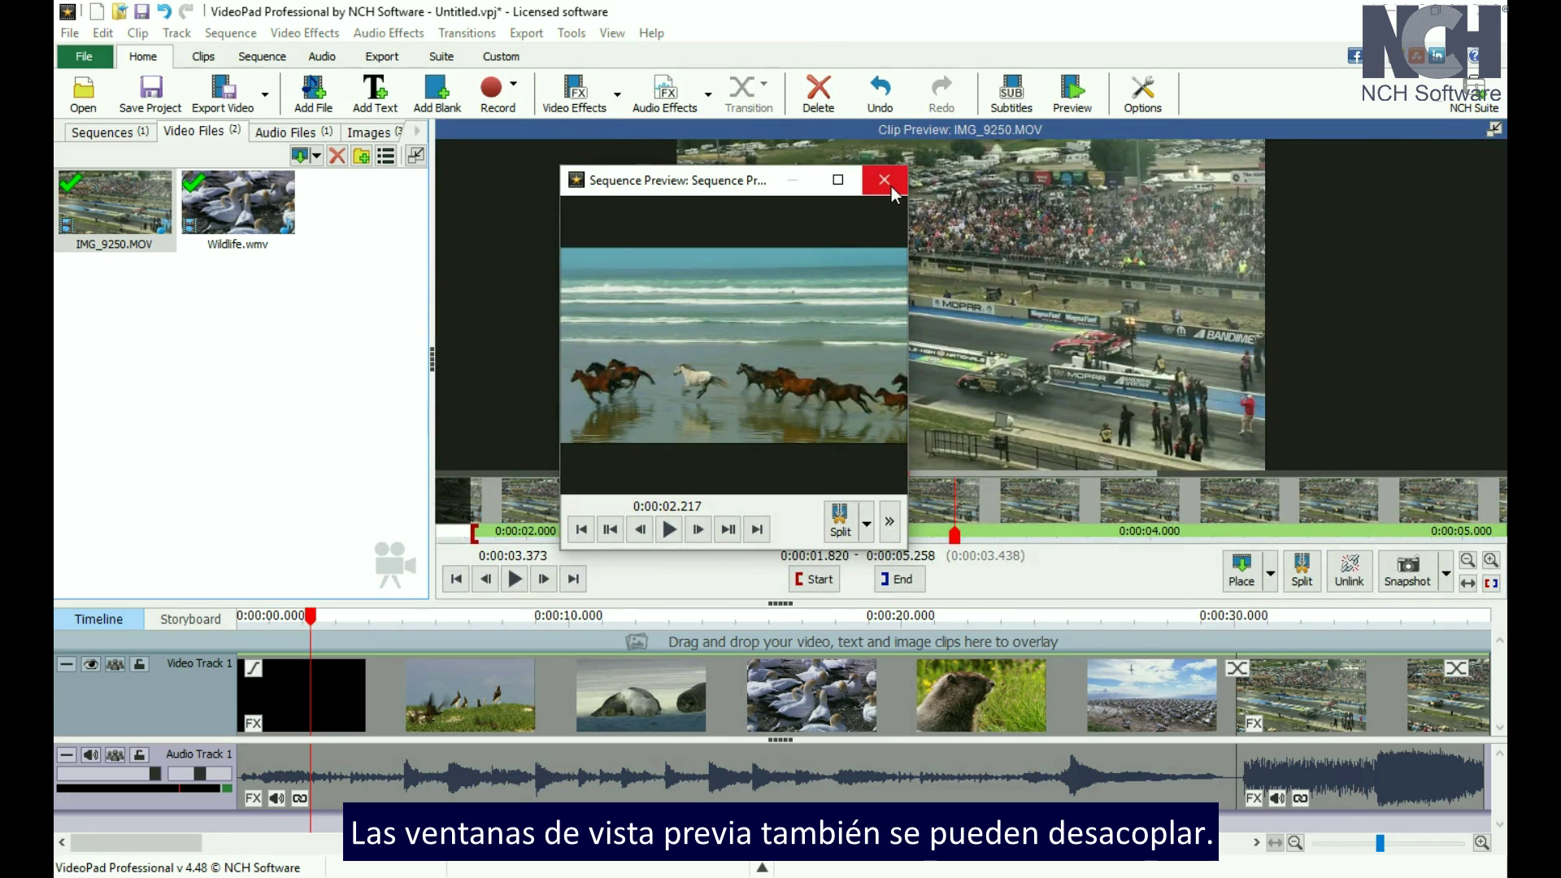
{"action": "left_click", "coordinate": [886, 180]}
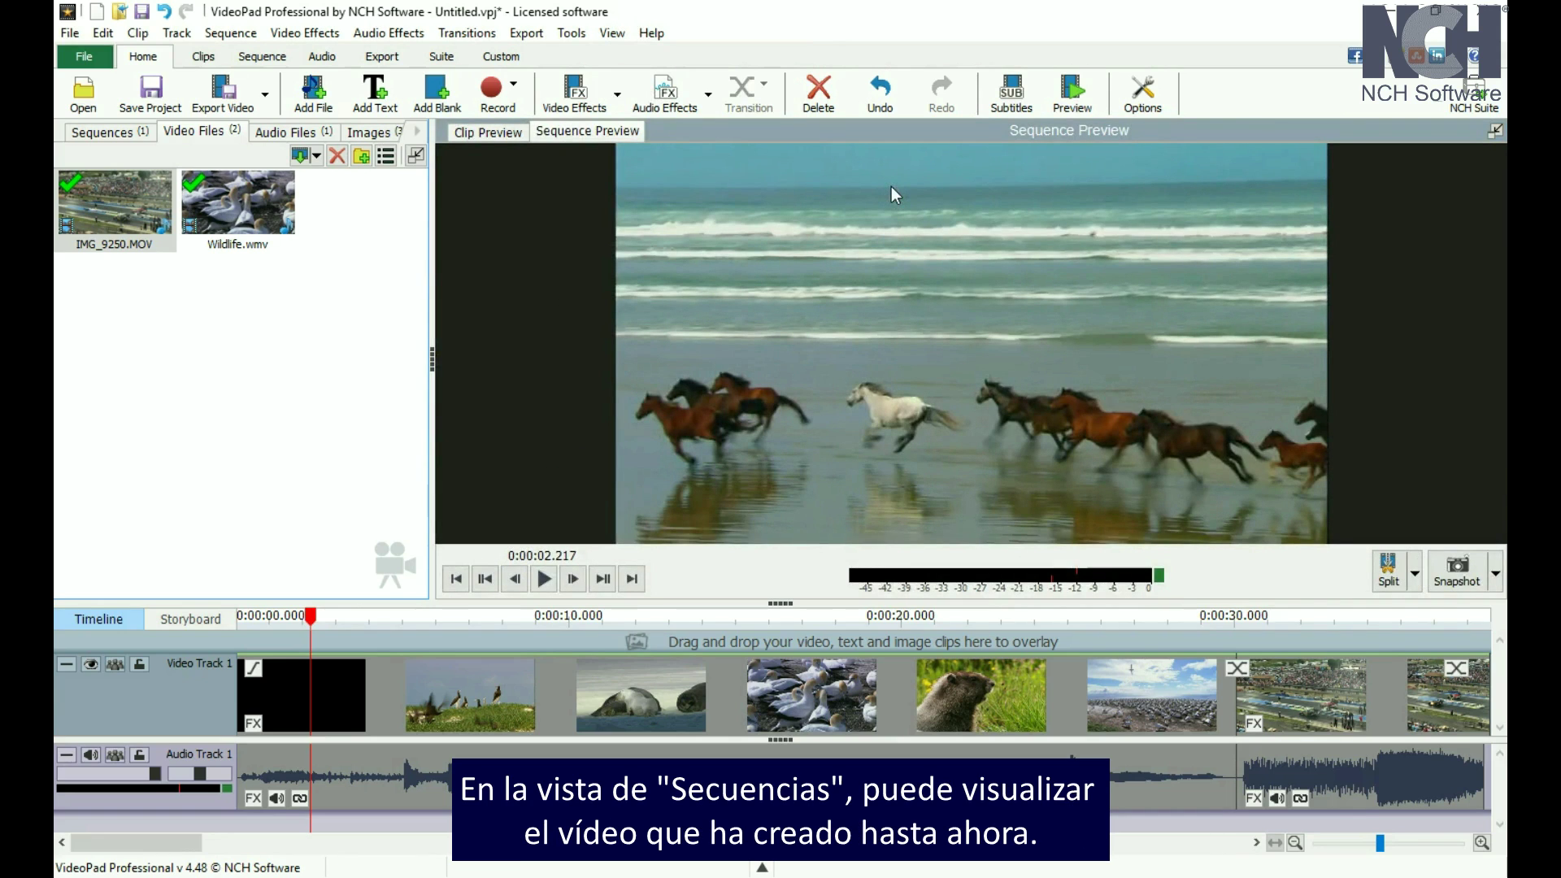
- Play Sequence 1, jump to start and next clip edge, and pause on the seals shot at 0:00:09.387
{"action": "left_click", "coordinate": [542, 579]}
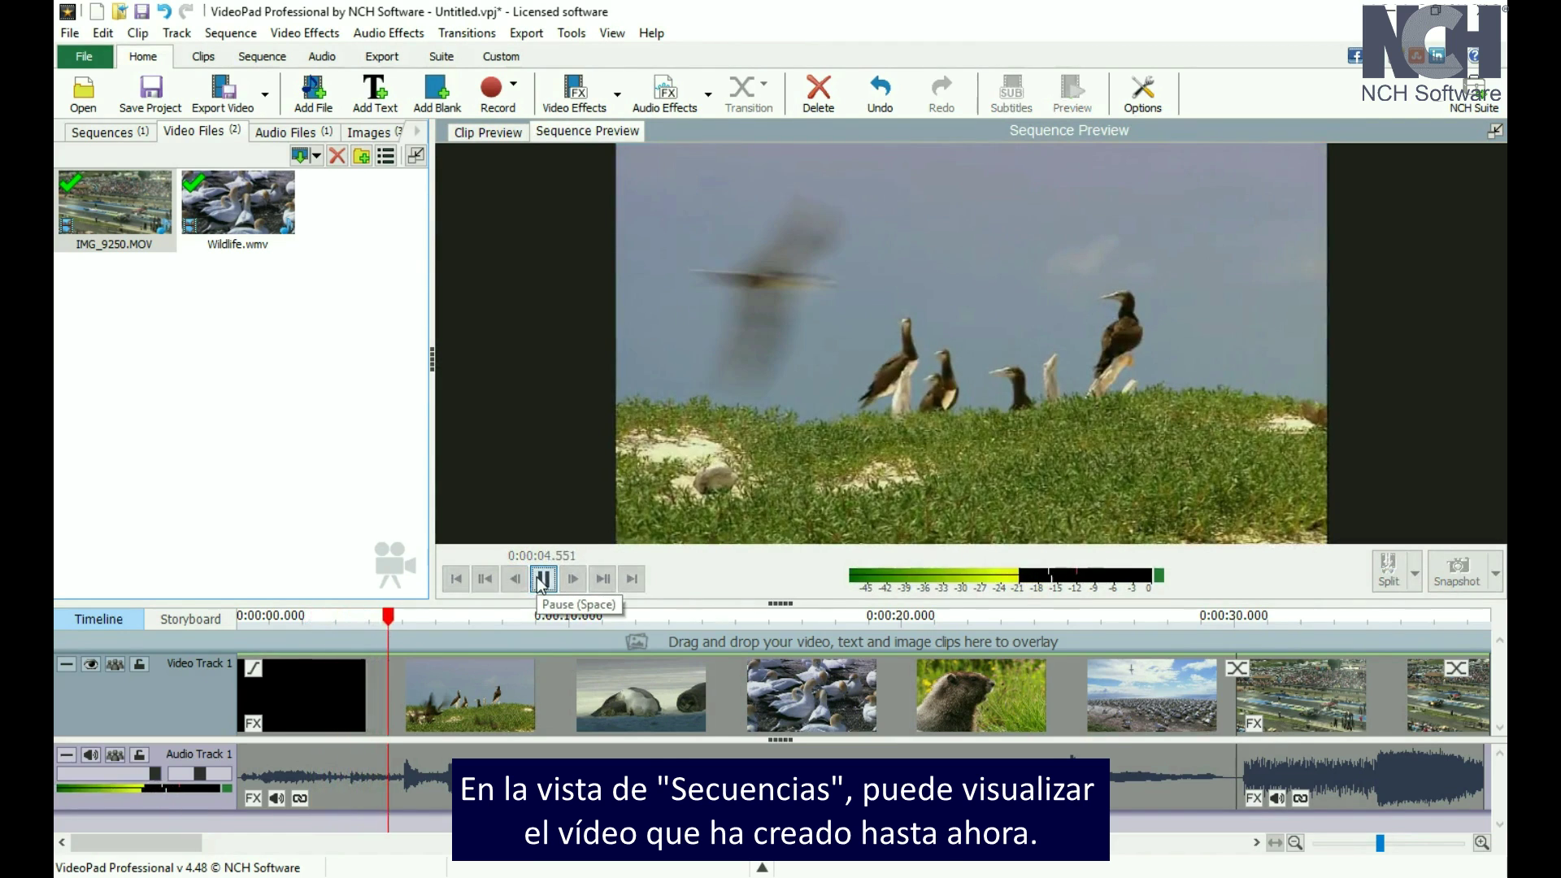
{"action": "left_click", "coordinate": [542, 579]}
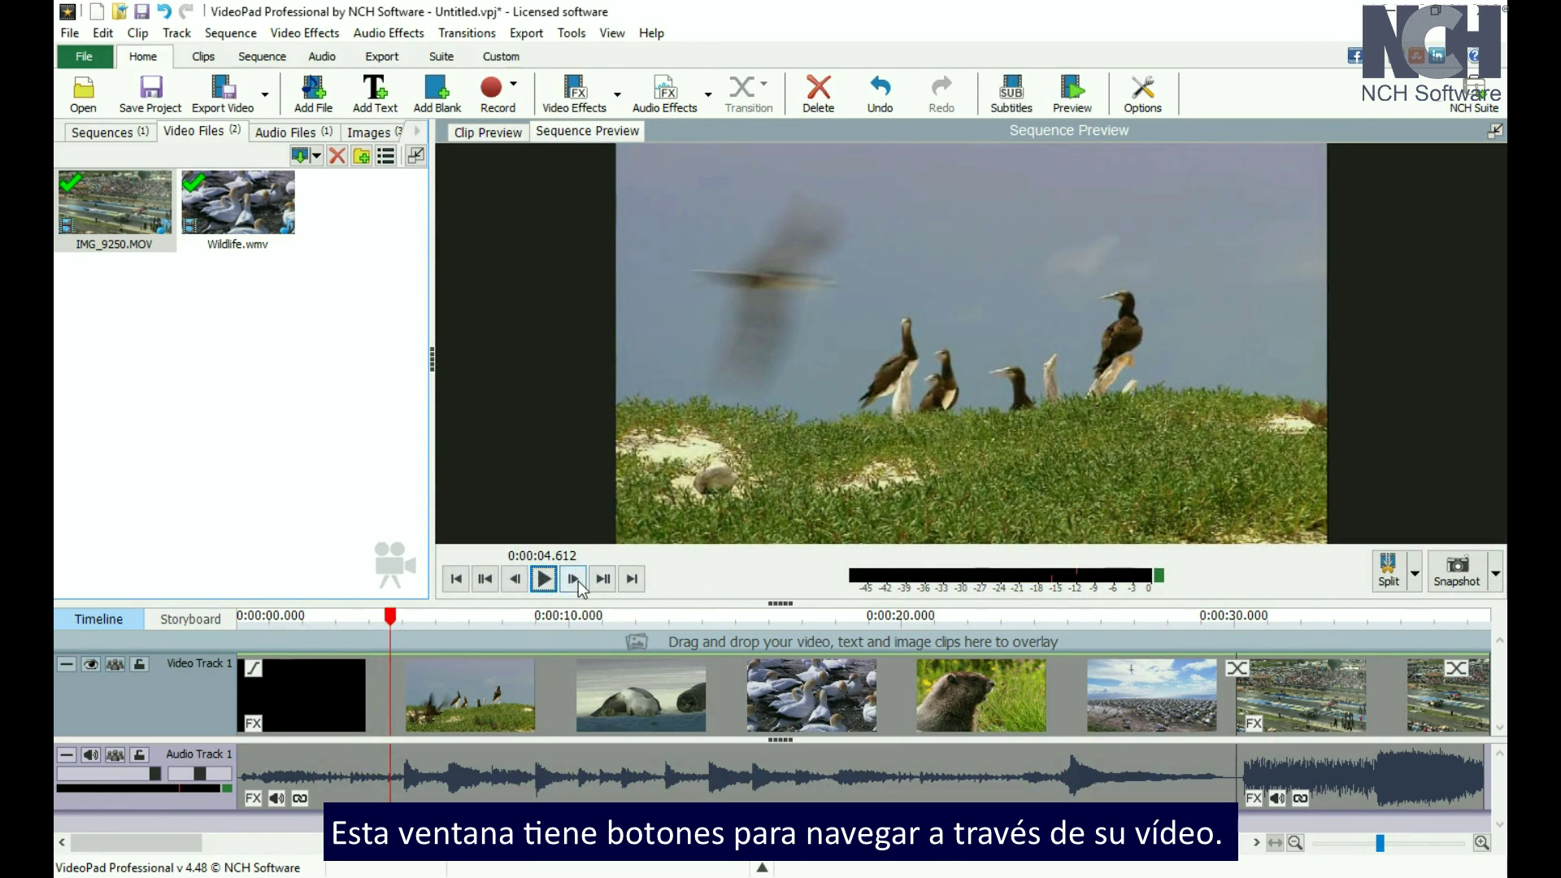
{"action": "left_click", "coordinate": [456, 579]}
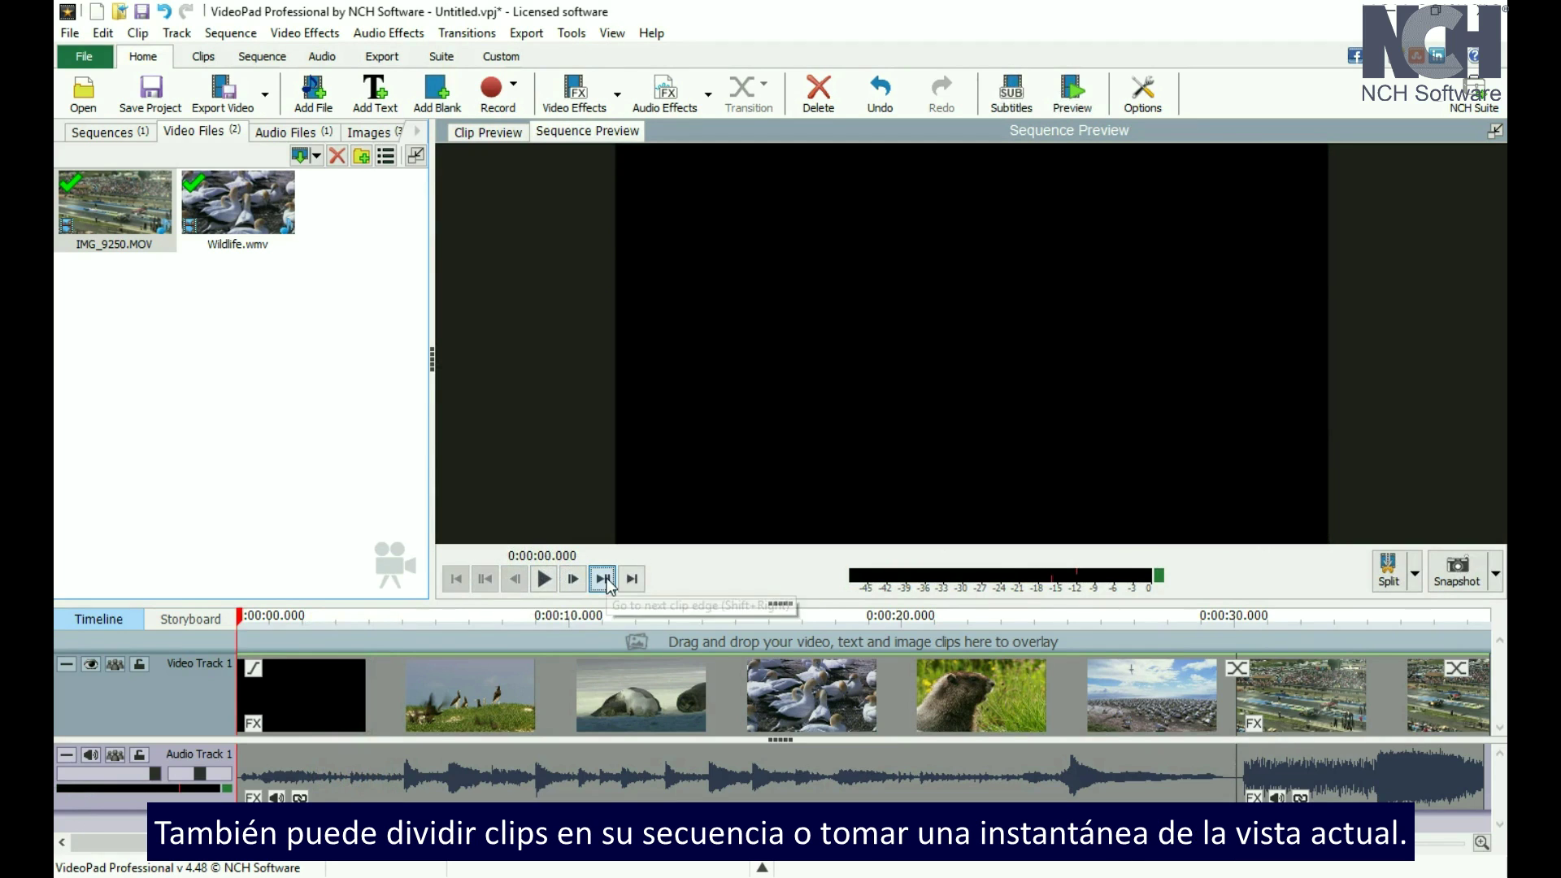
{"action": "left_click", "coordinate": [602, 579]}
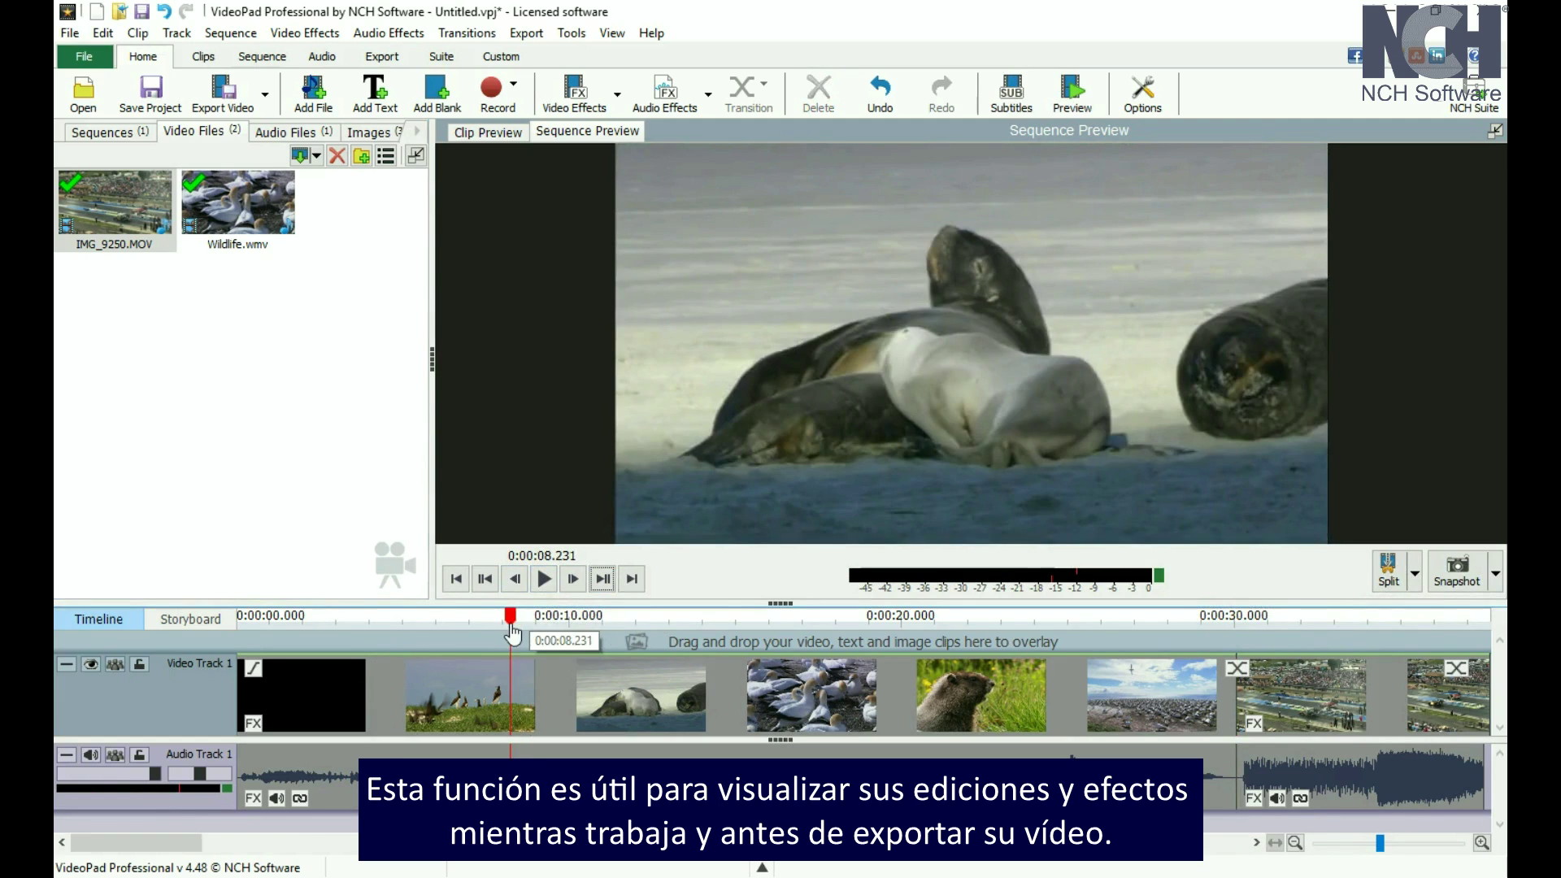
{"action": "left_click", "coordinate": [544, 579]}
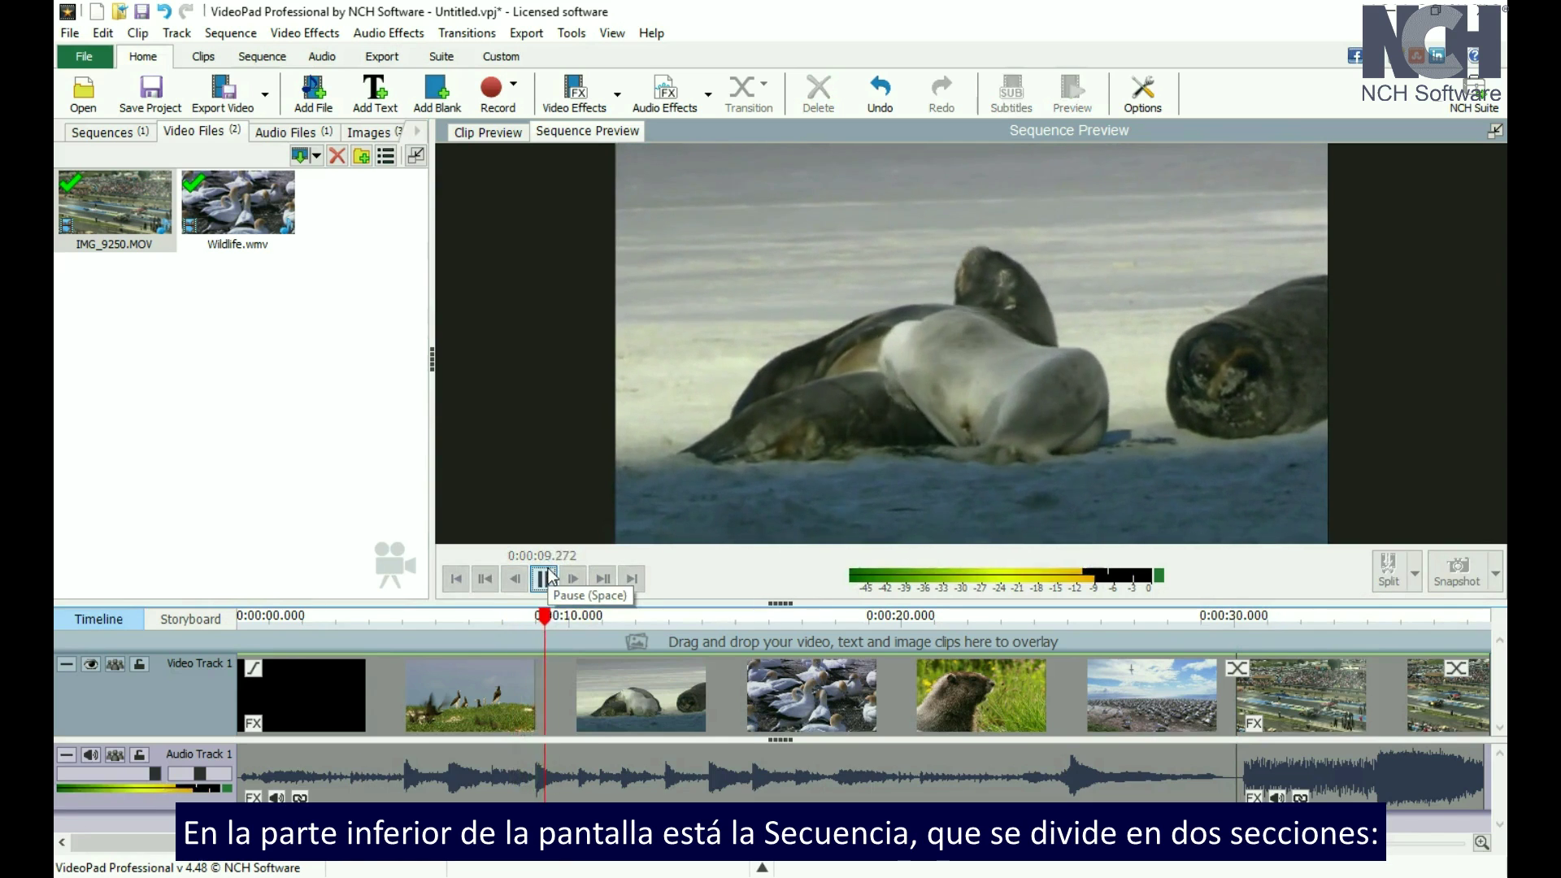
{"action": "left_click", "coordinate": [547, 578]}
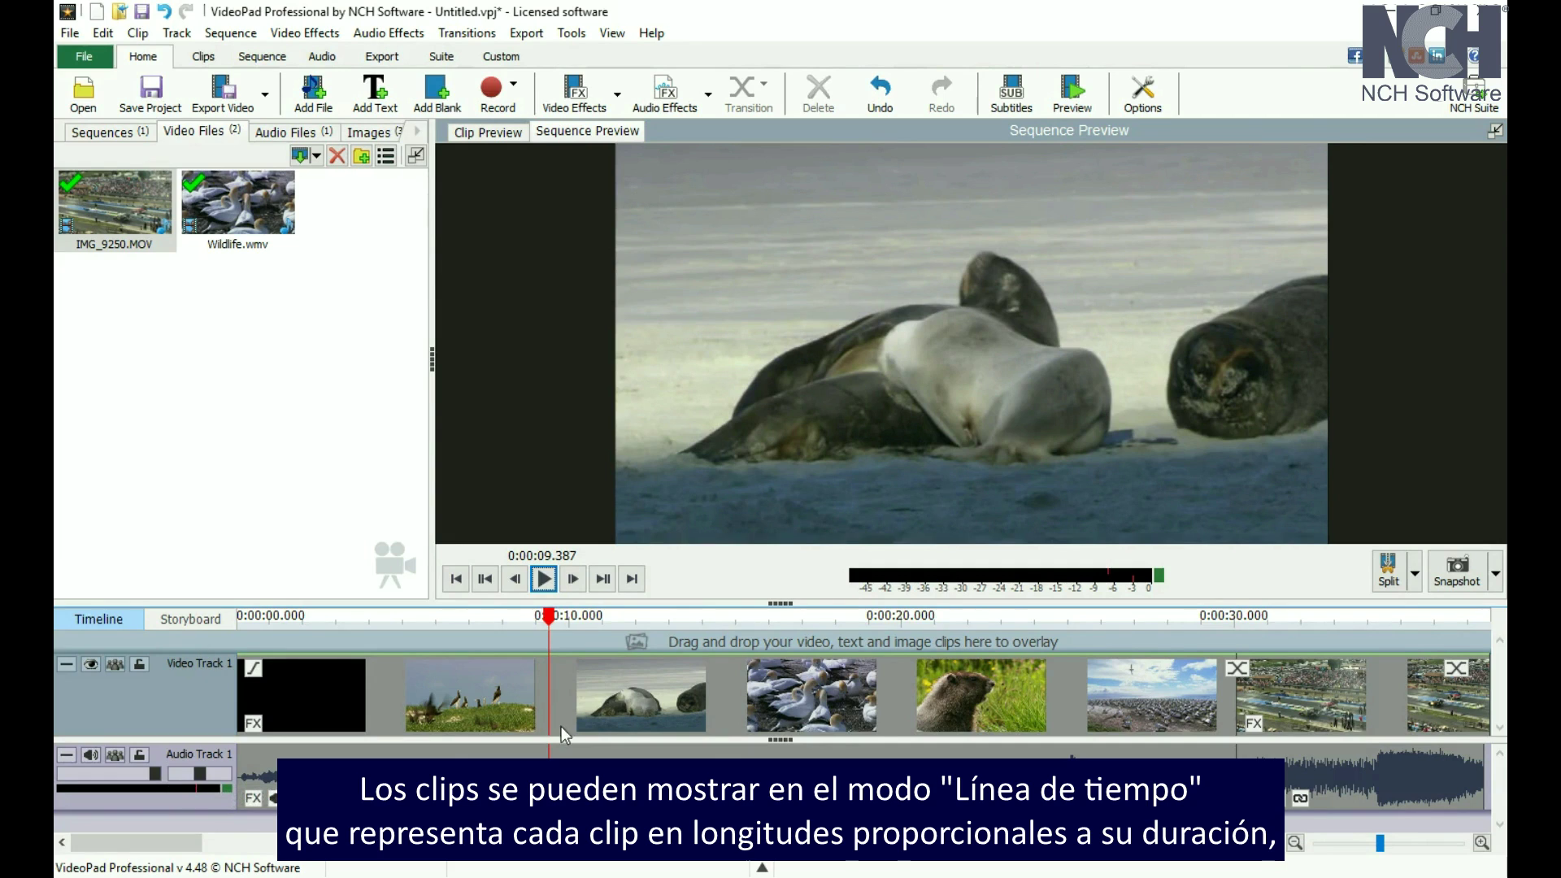
{"action": "scroll", "coordinate": [904, 717], "scroll_direction": "down", "scroll_amount": 2}
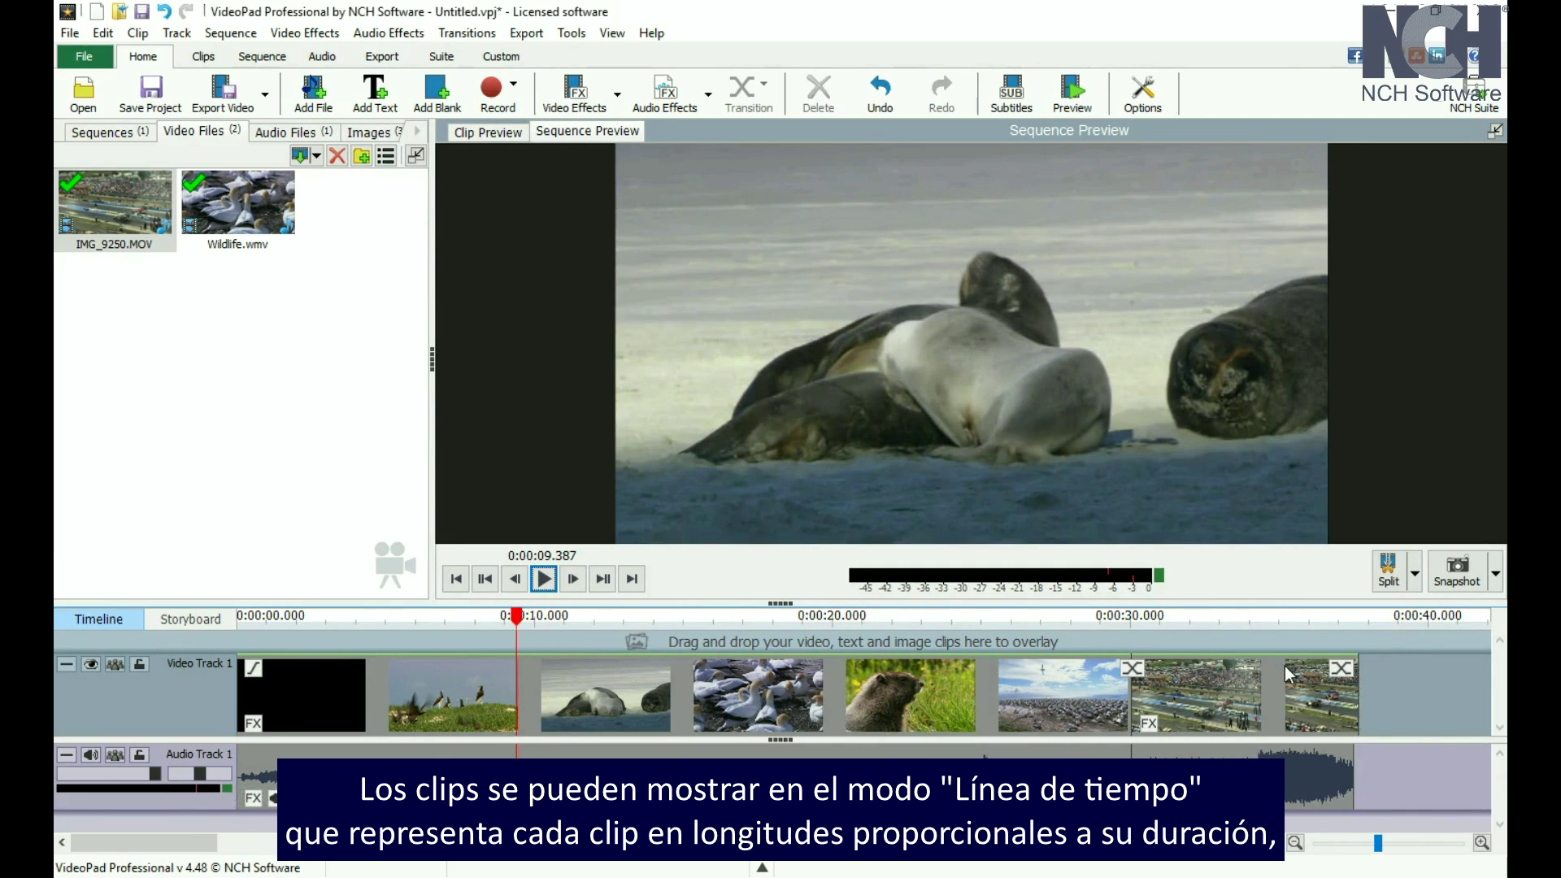
{"action": "left_click", "coordinate": [207, 624]}
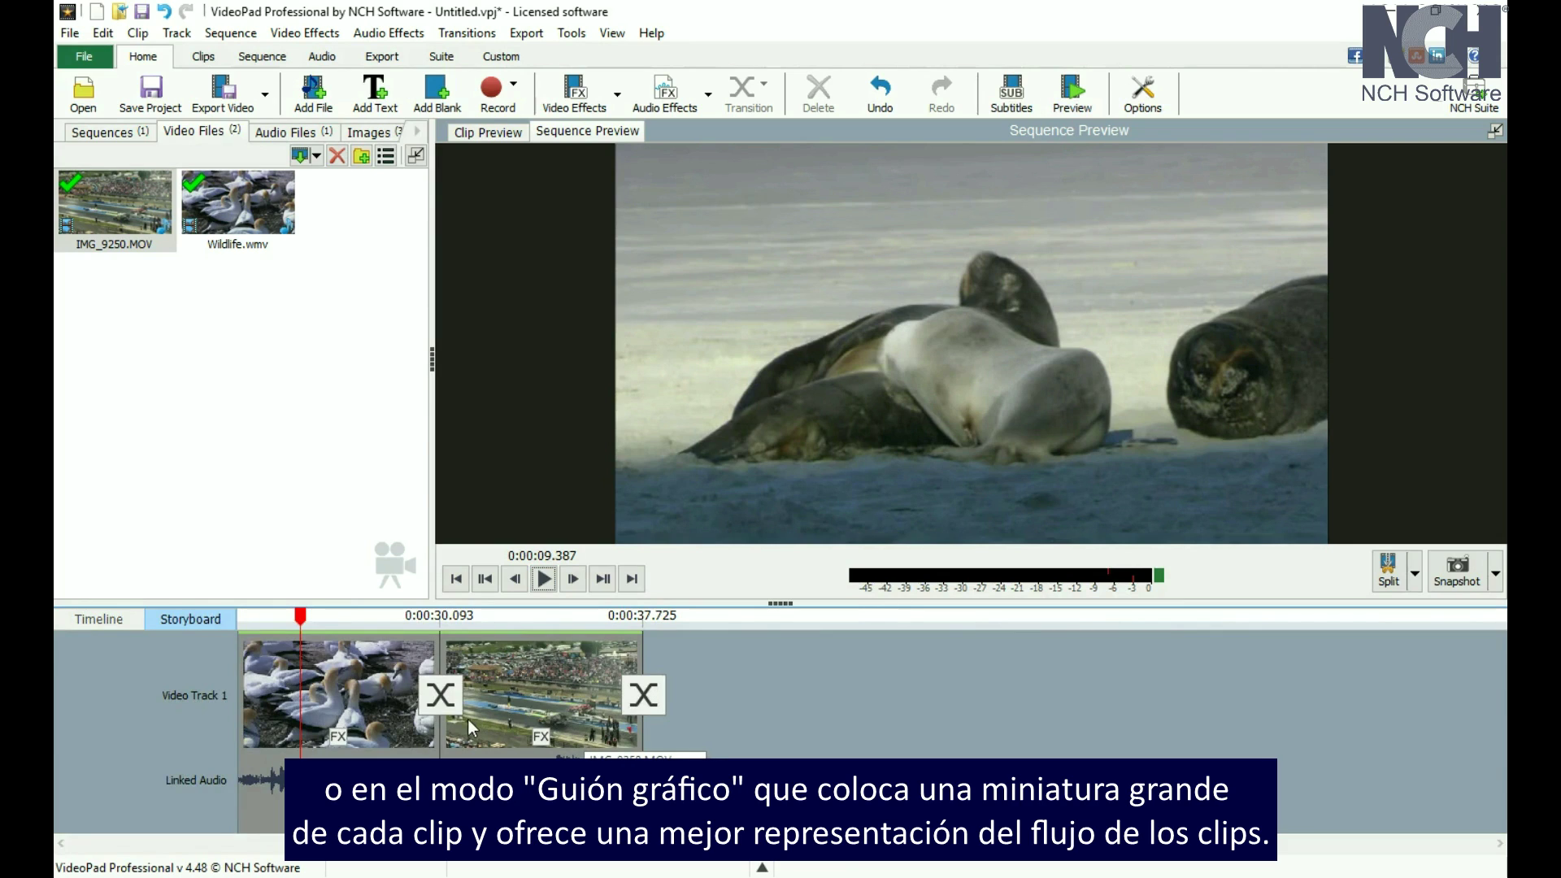
{"action": "left_click", "coordinate": [116, 620]}
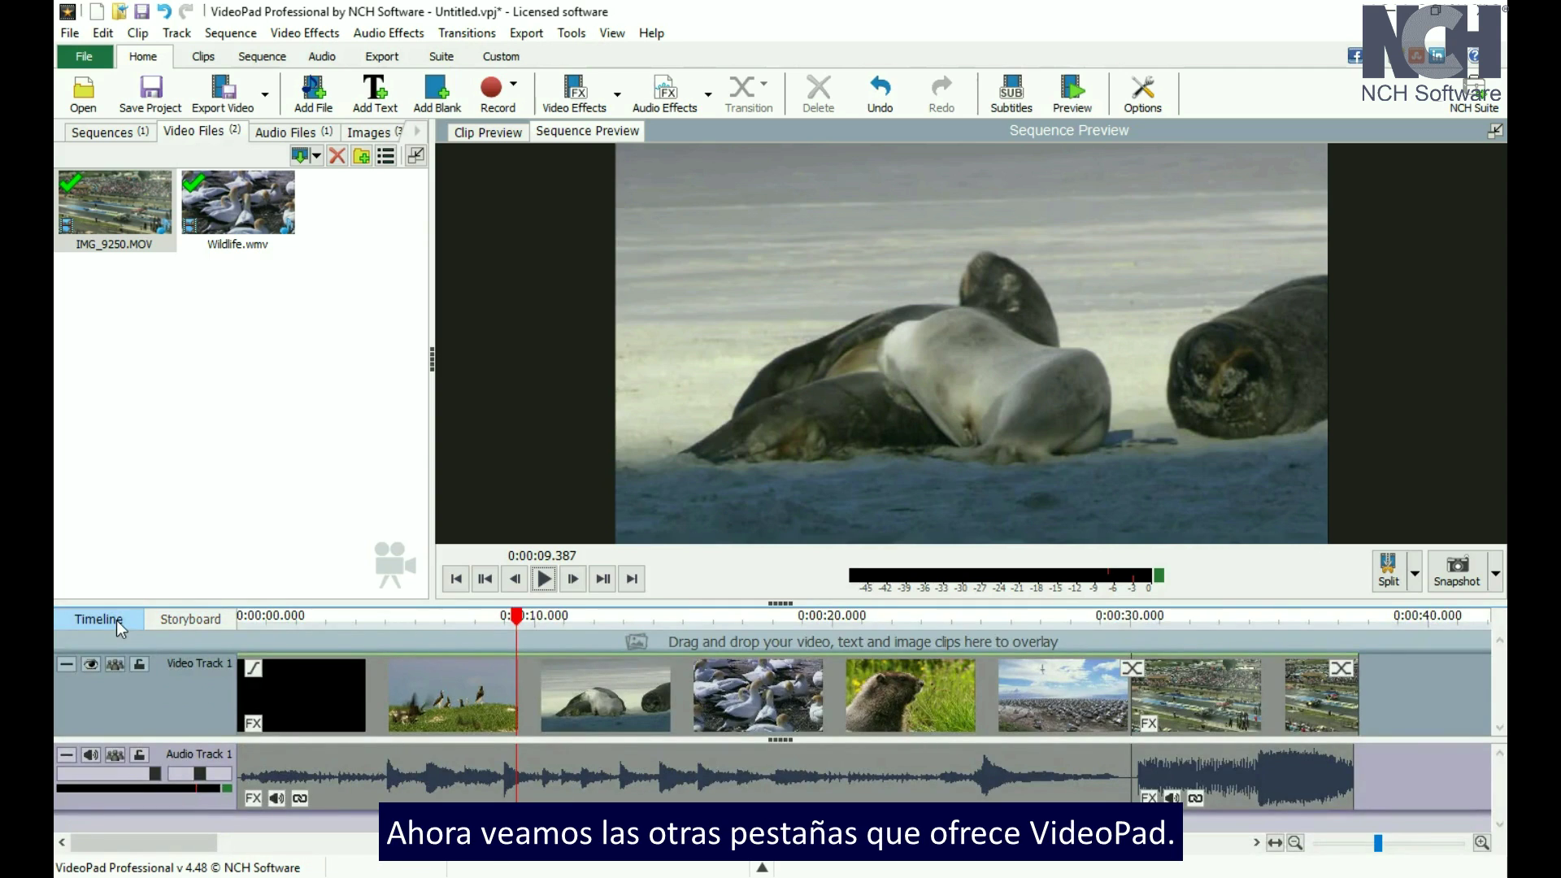
- Switch from the Clips tab to the Sequence tab, enlarging Video Track 1 in the timeline
{"action": "left_click", "coordinate": [200, 58]}
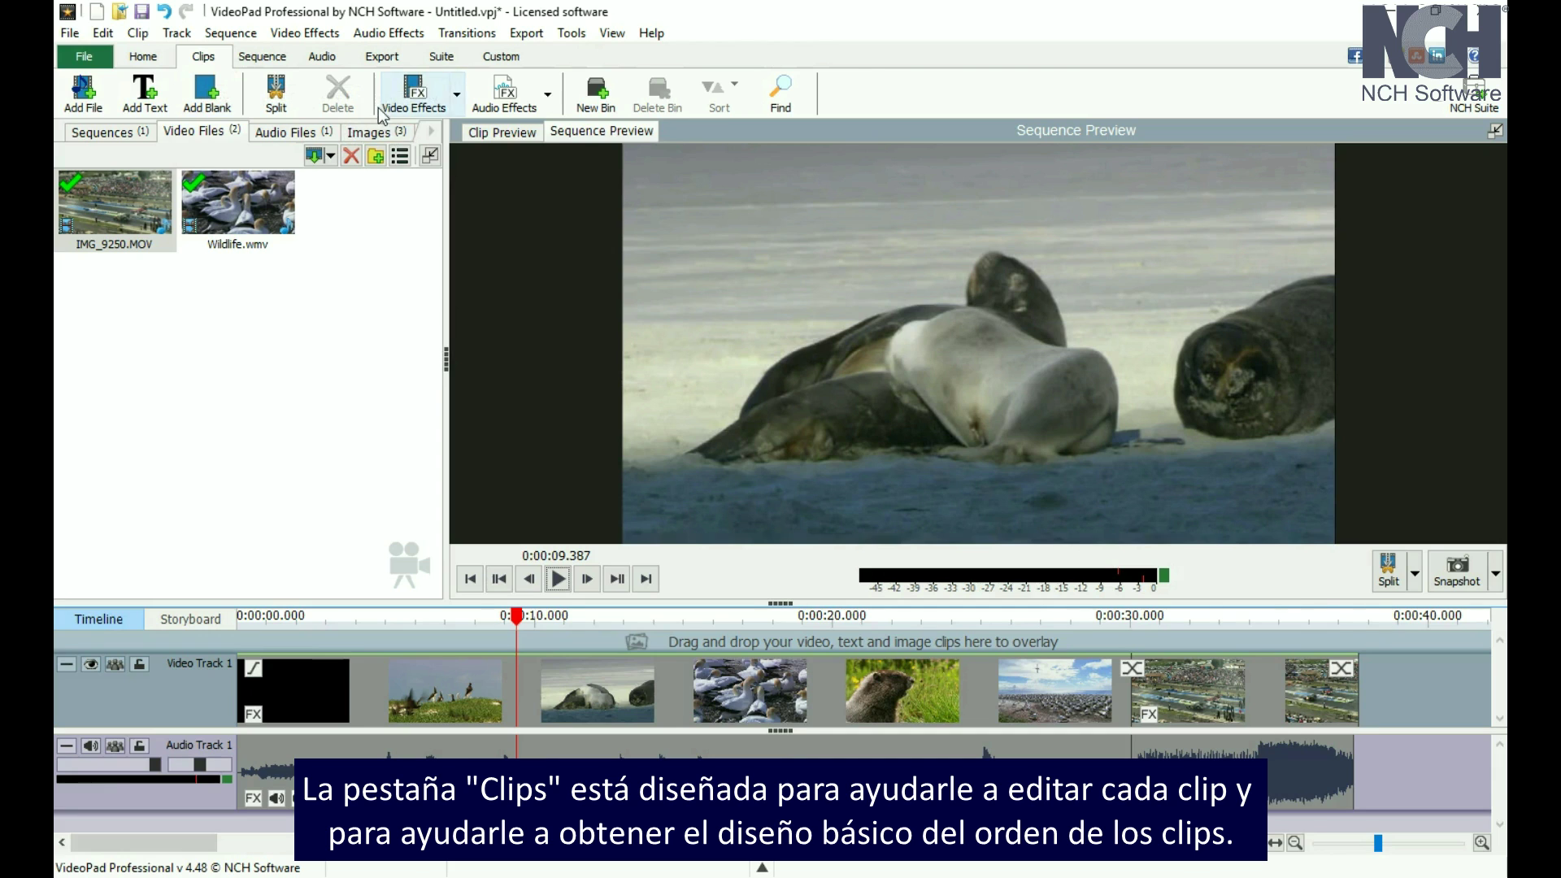
{"action": "left_click", "coordinate": [264, 60]}
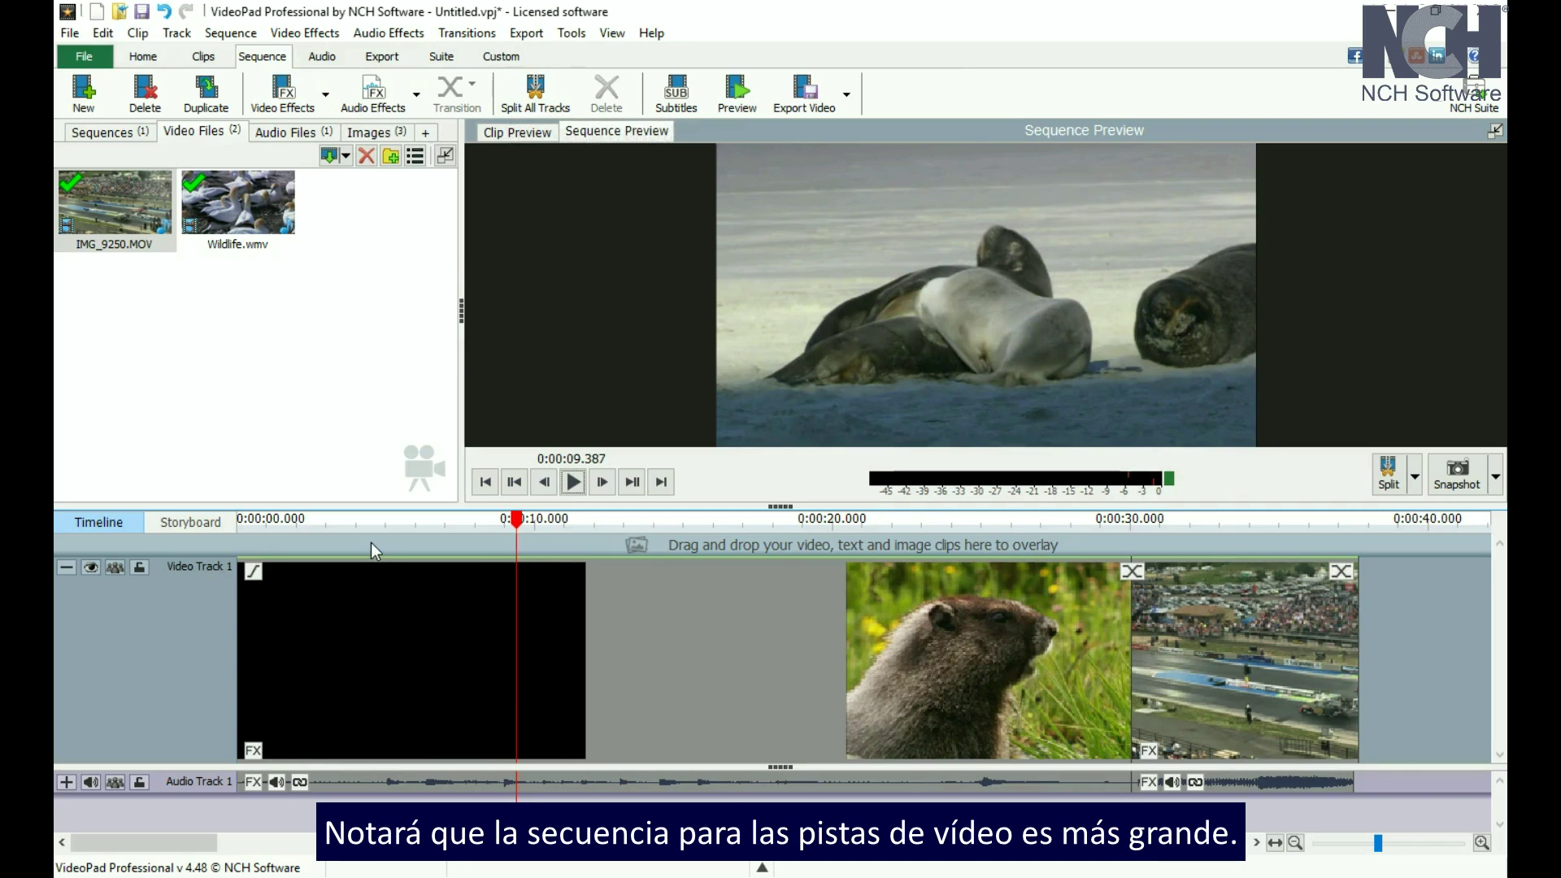
- Place IMG_2017 and IMG_2016 from the Images bin on new Video Tracks 2 and 3, then open Audio
{"action": "left_click", "coordinate": [375, 131]}
{"action": "left_click_drag", "start_coordinate": [358, 213], "coordinate": [346, 546]}
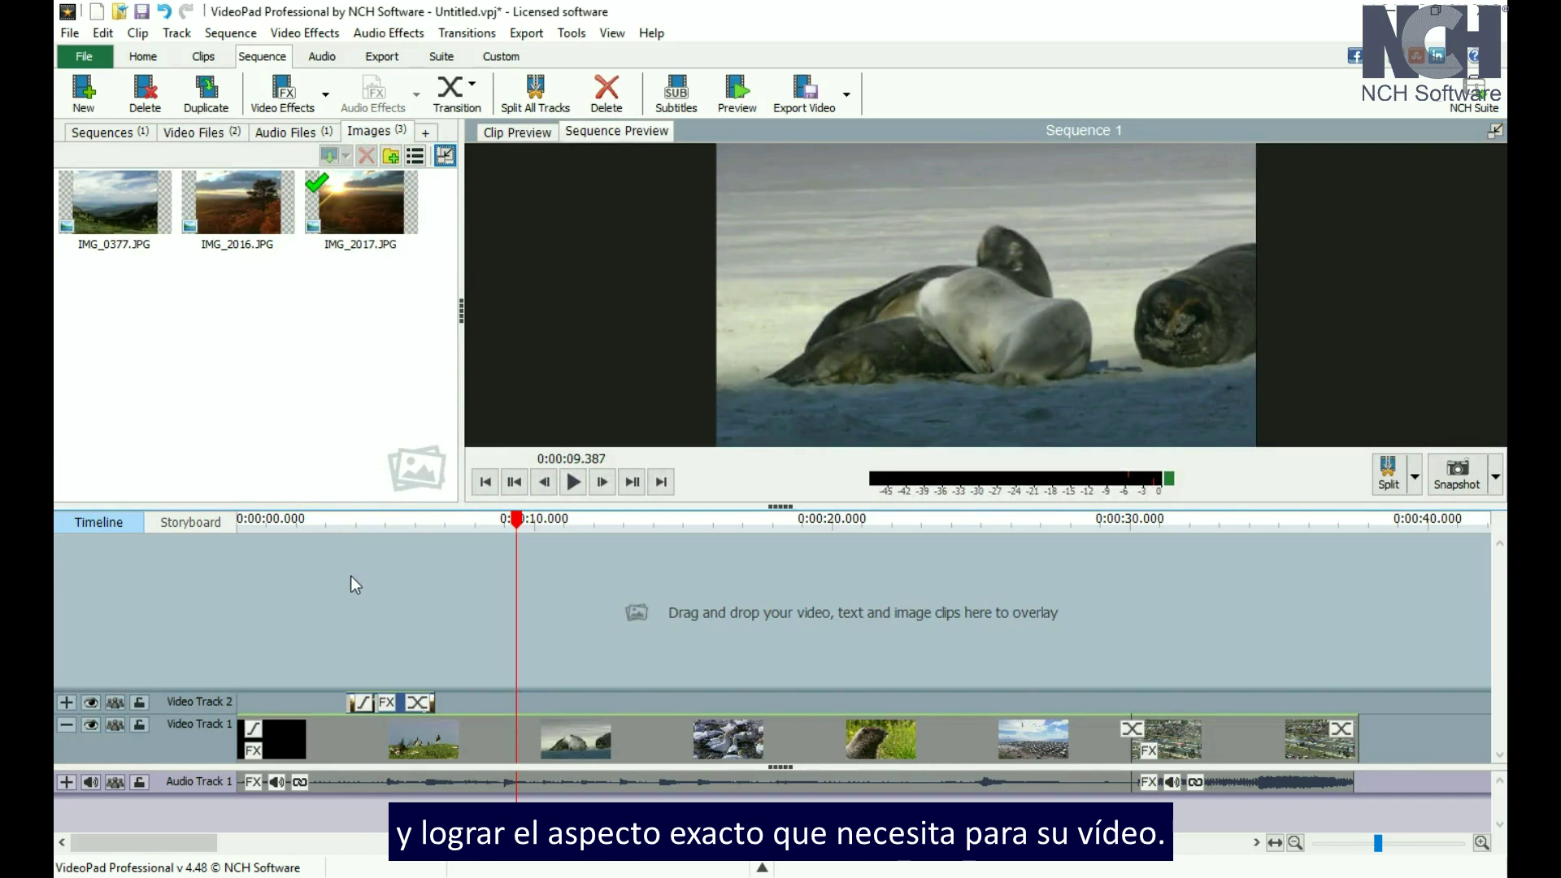
{"action": "left_click_drag", "start_coordinate": [262, 217], "coordinate": [311, 632]}
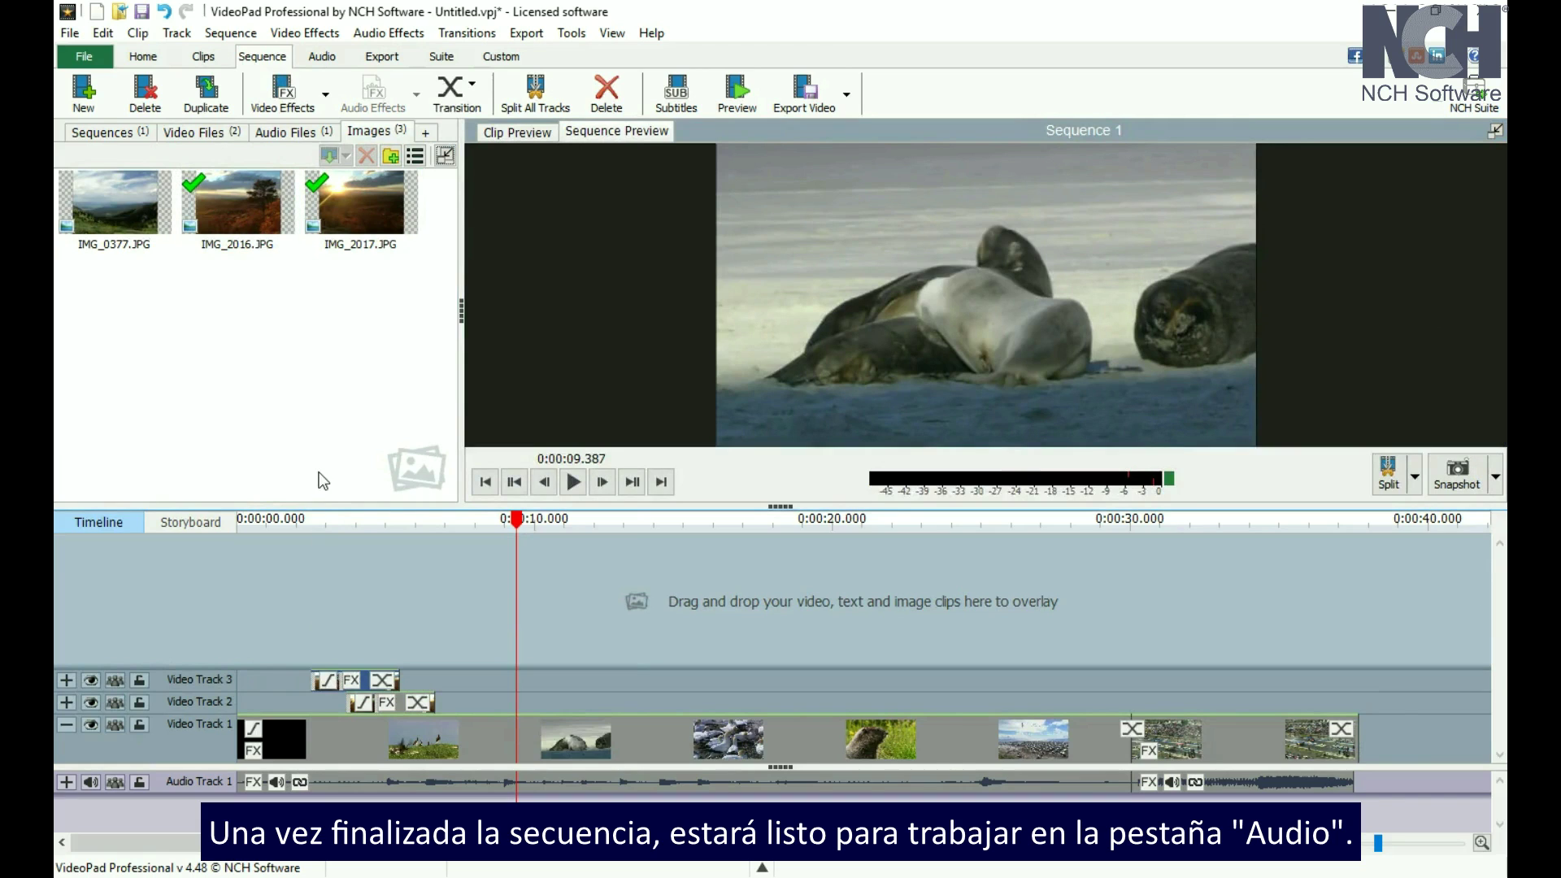
{"action": "left_click", "coordinate": [323, 56]}
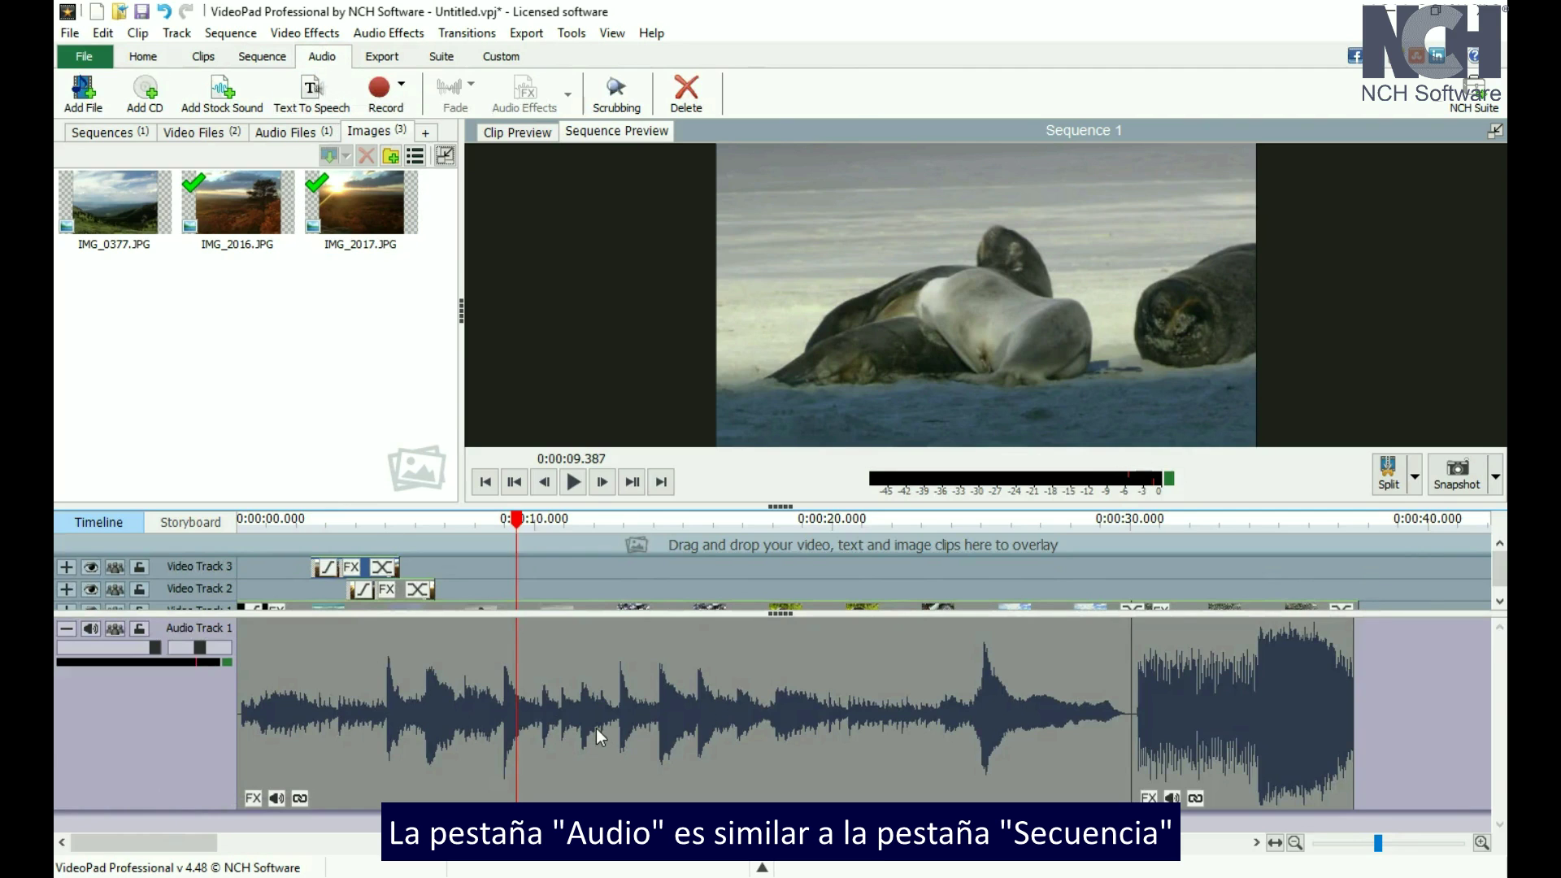
- Add monkeys wedding.wav twice as Audio Tracks 2 and 3, then open the Export tab
{"action": "left_click", "coordinate": [287, 135]}
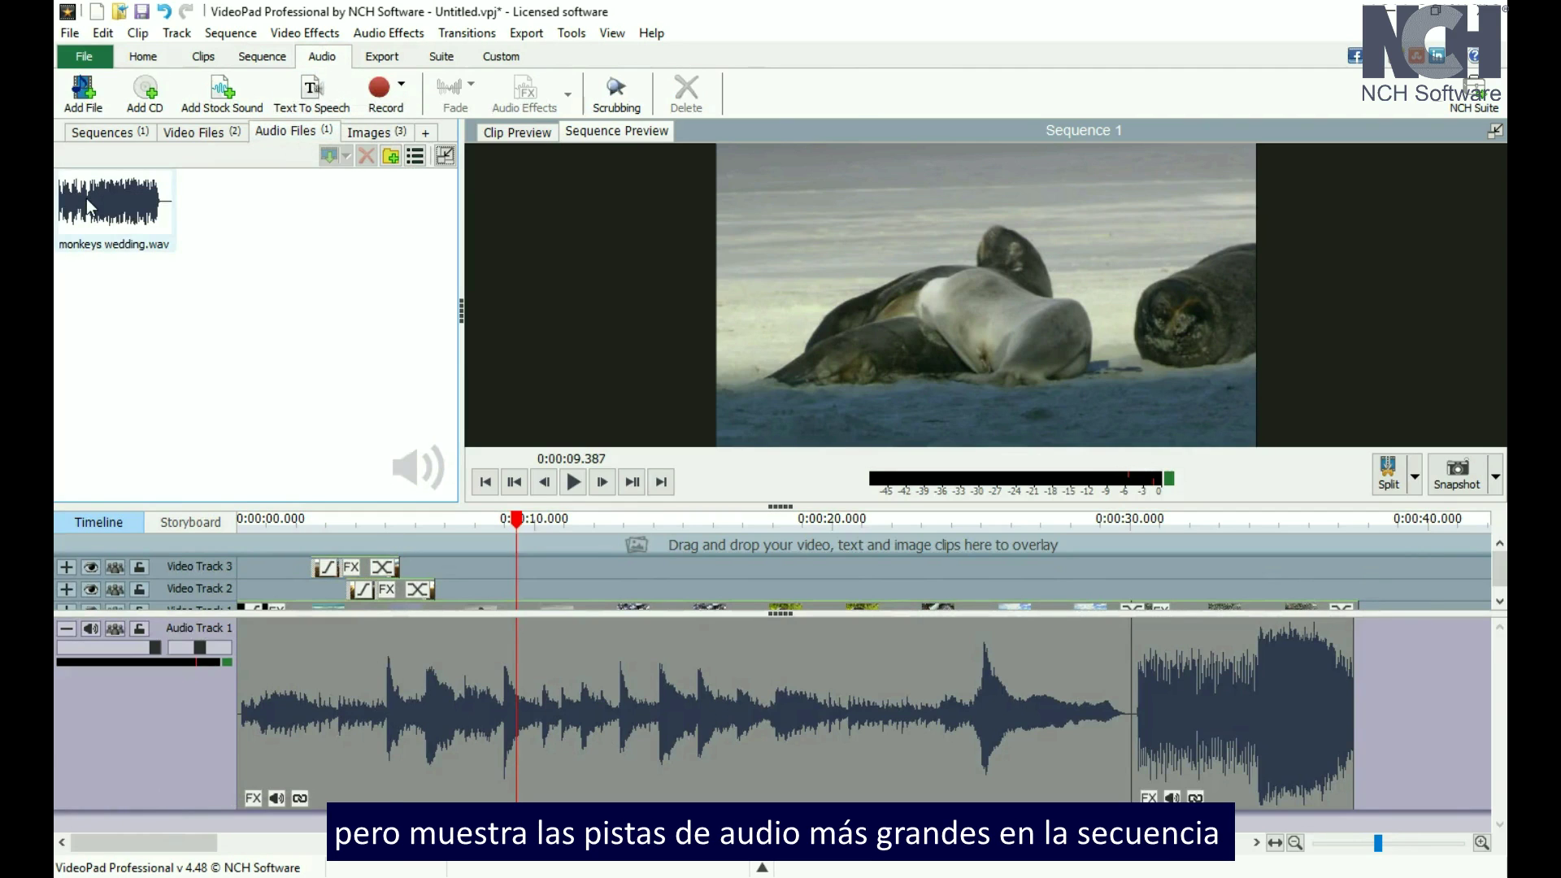
{"action": "left_click_drag", "start_coordinate": [86, 198], "coordinate": [325, 823]}
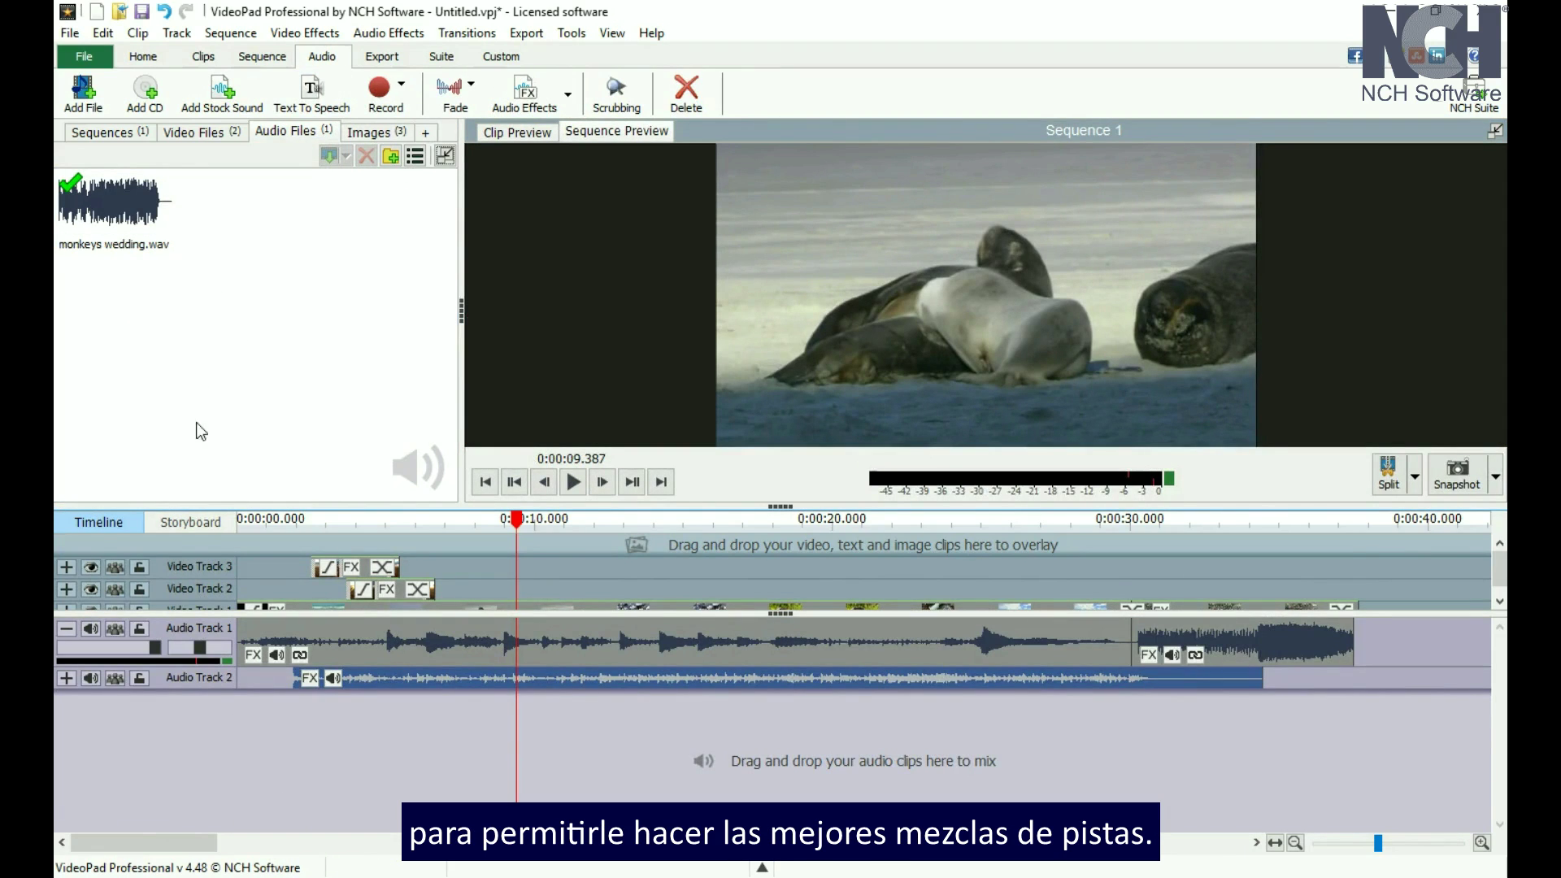
{"action": "left_click_drag", "start_coordinate": [106, 199], "coordinate": [406, 701]}
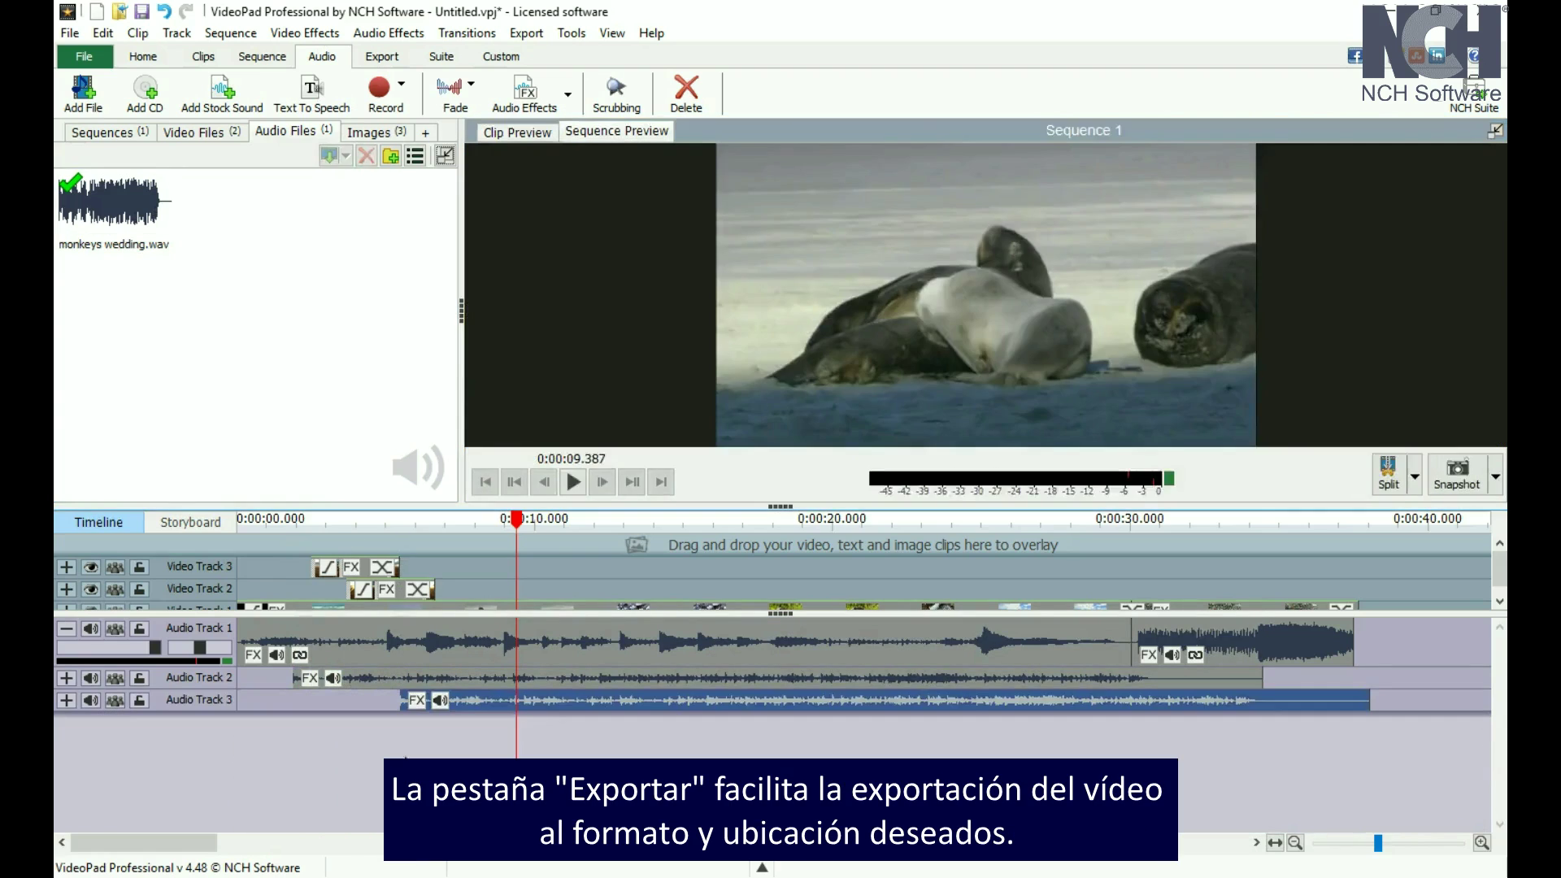
{"action": "left_click", "coordinate": [382, 57]}
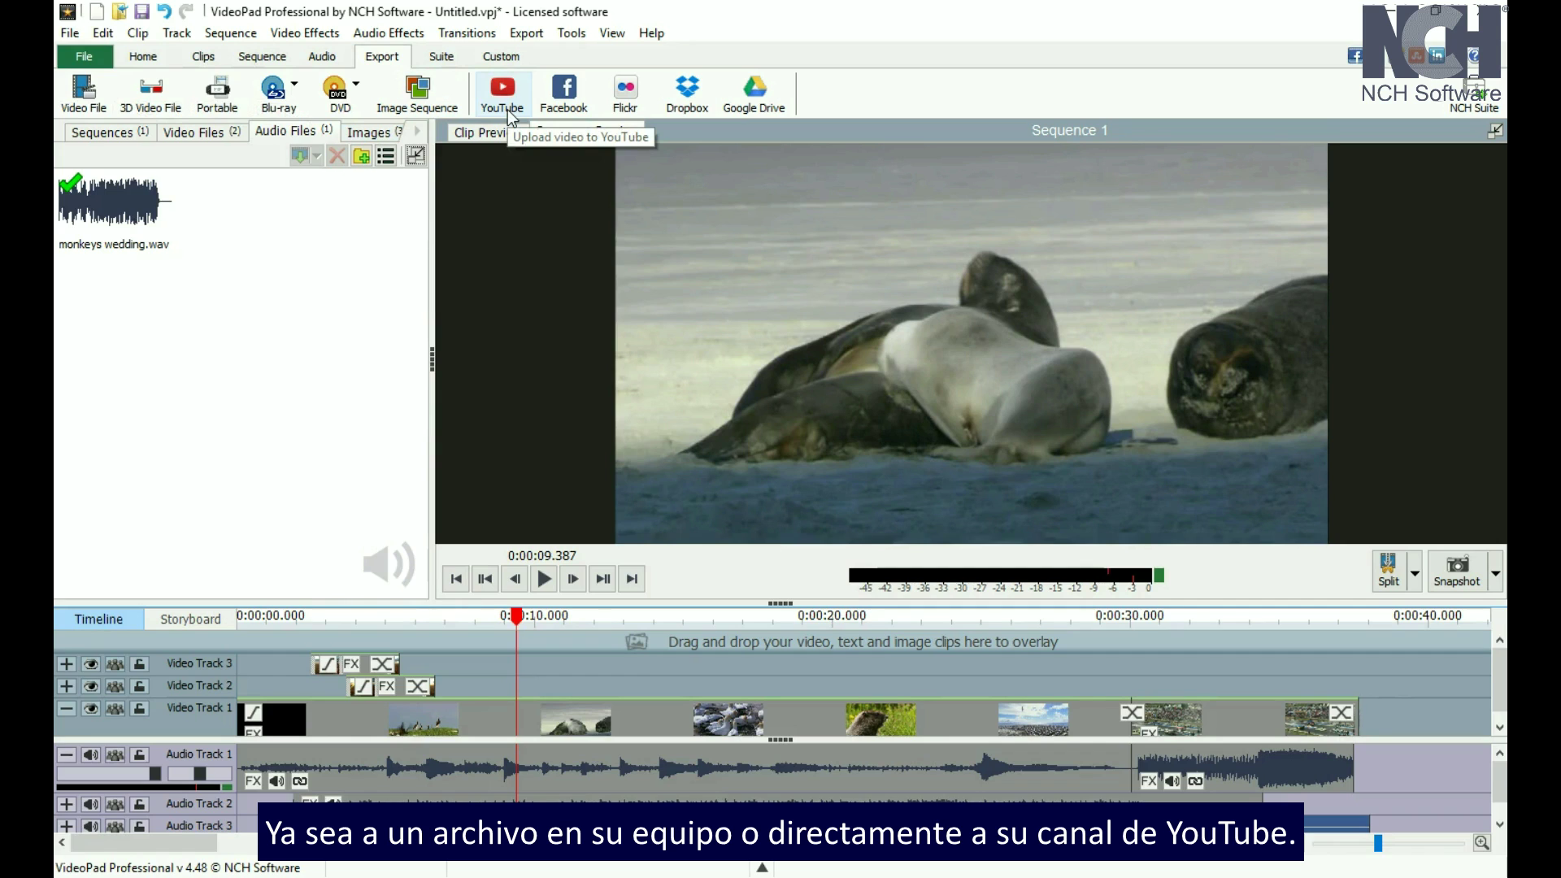
- Launch PhotoPad from the Suite tab and close it, then open the Custom tab's Customize checklist
{"action": "left_click", "coordinate": [446, 54]}
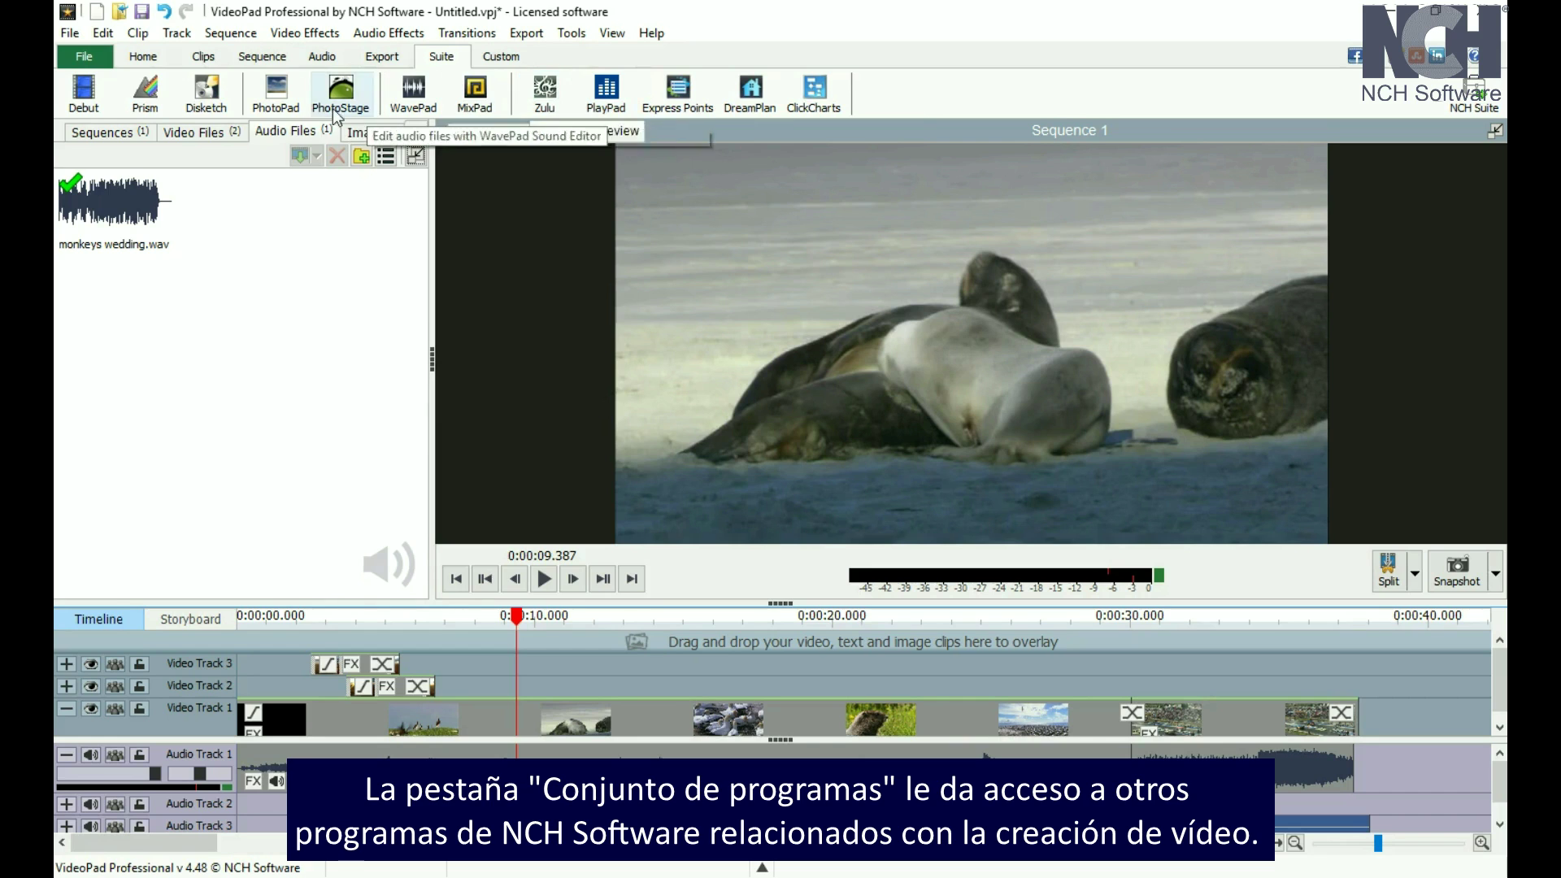
{"action": "left_click", "coordinate": [290, 105]}
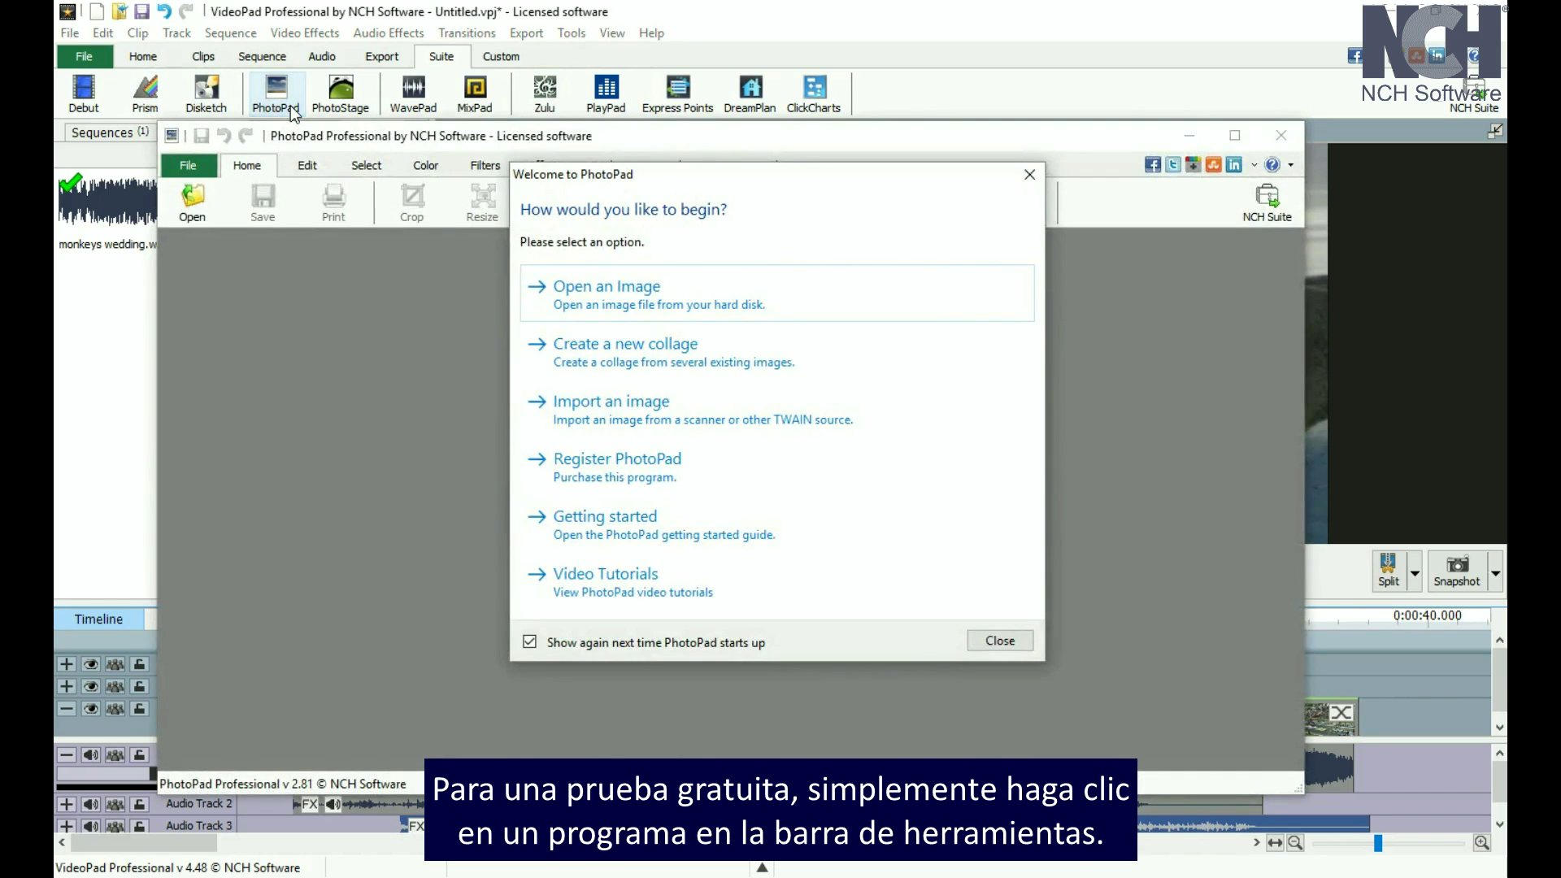
{"action": "left_click", "coordinate": [1000, 641]}
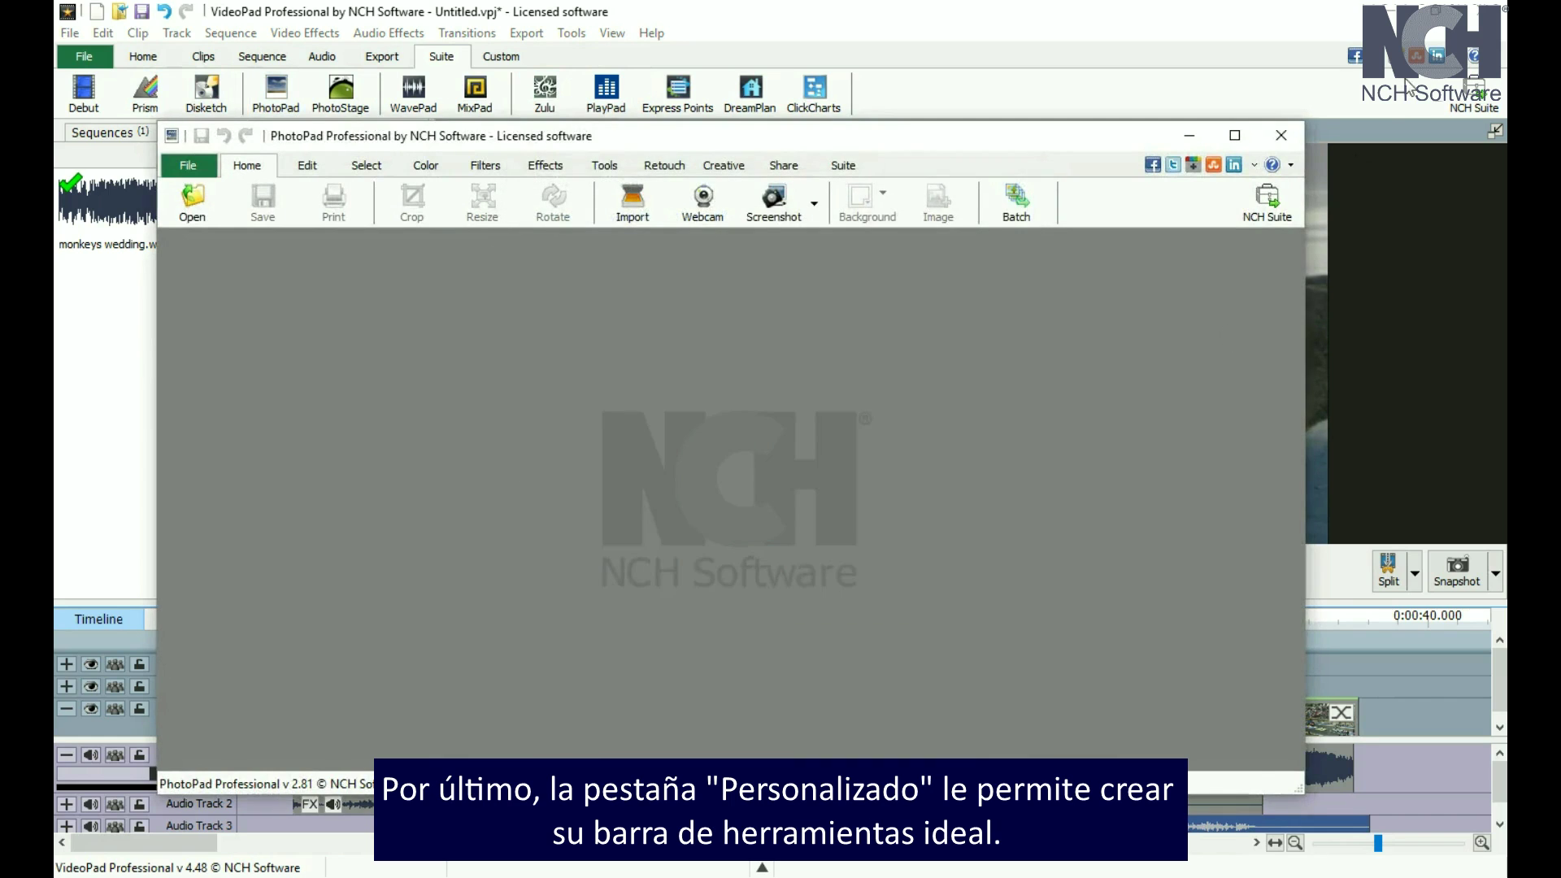
{"action": "left_click", "coordinate": [1281, 135]}
{"action": "left_click", "coordinate": [519, 57]}
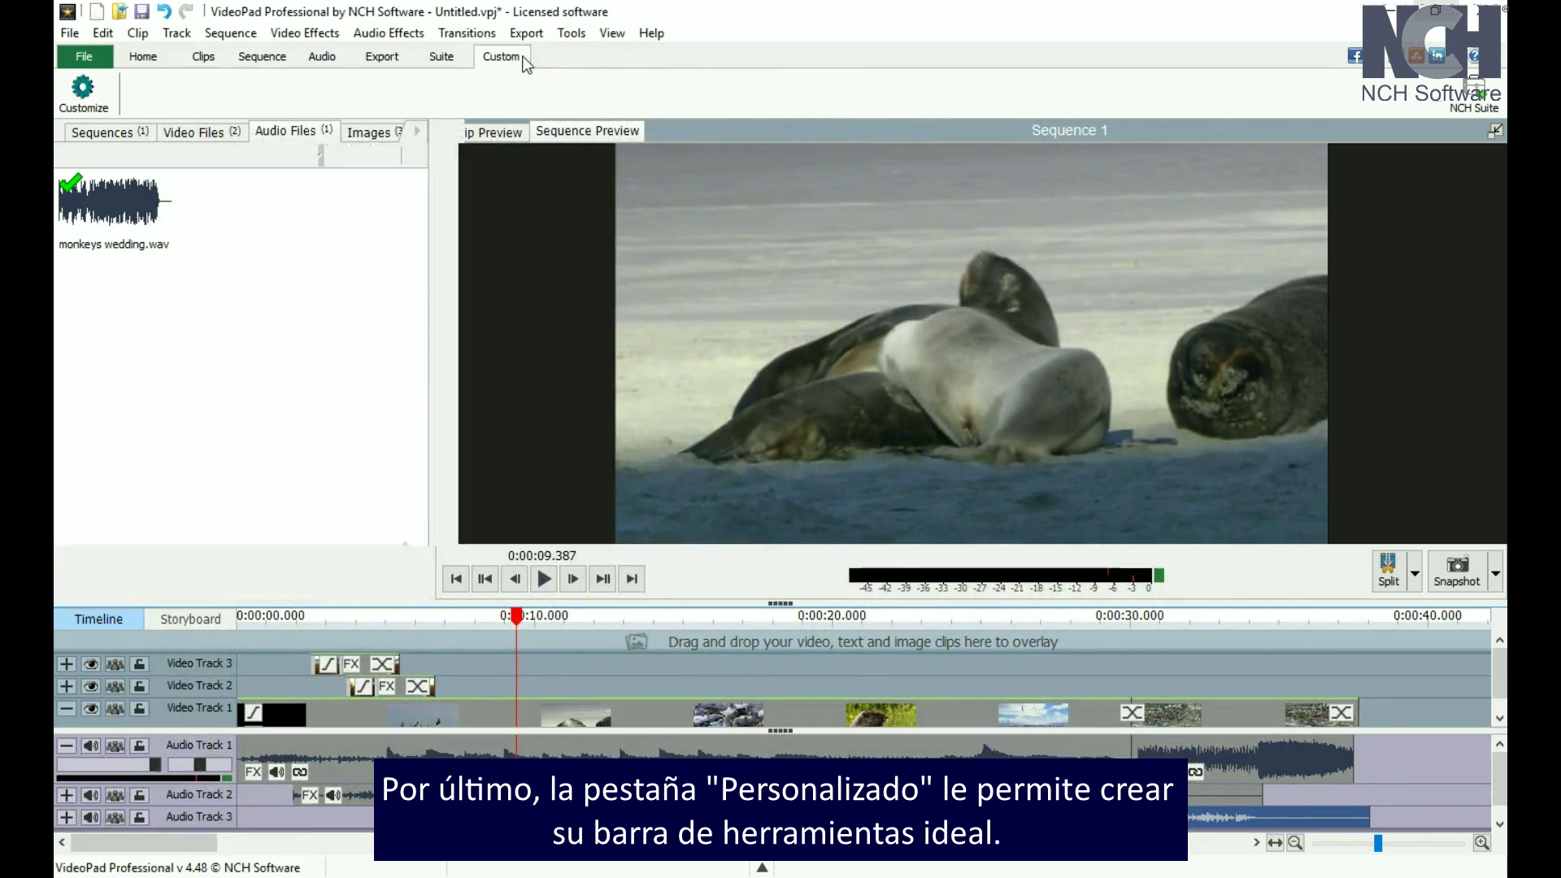
{"action": "left_click", "coordinate": [82, 91]}
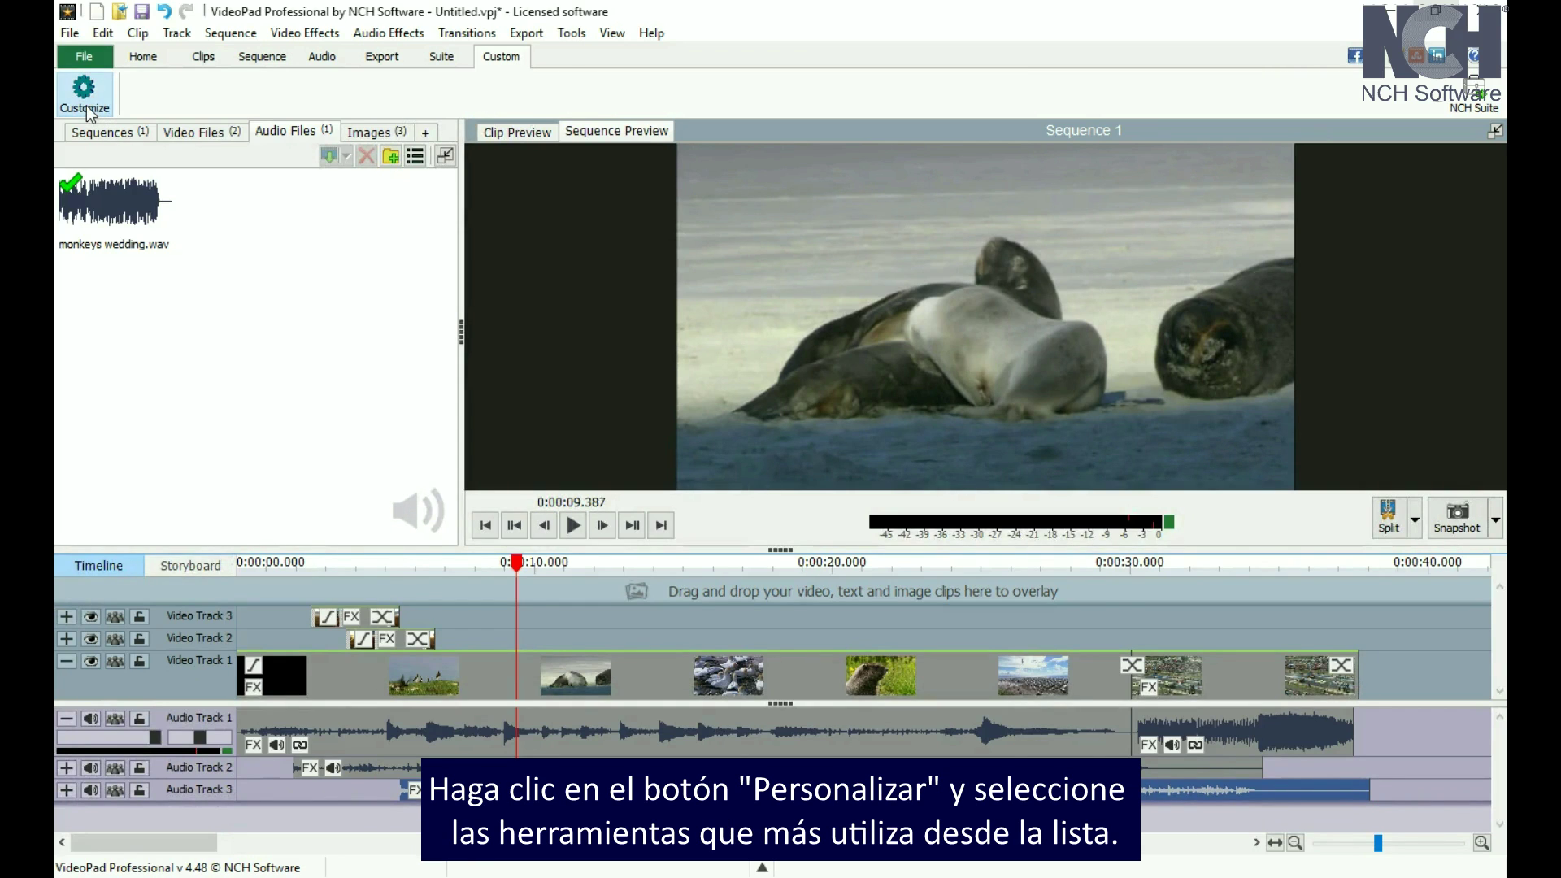